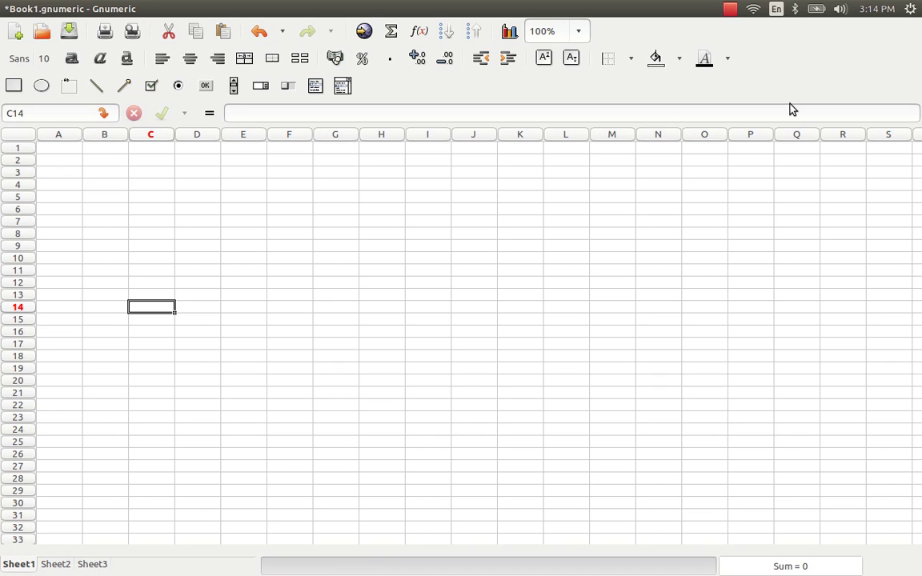
Open Gnumeric from the desktop launcher.
key(super)
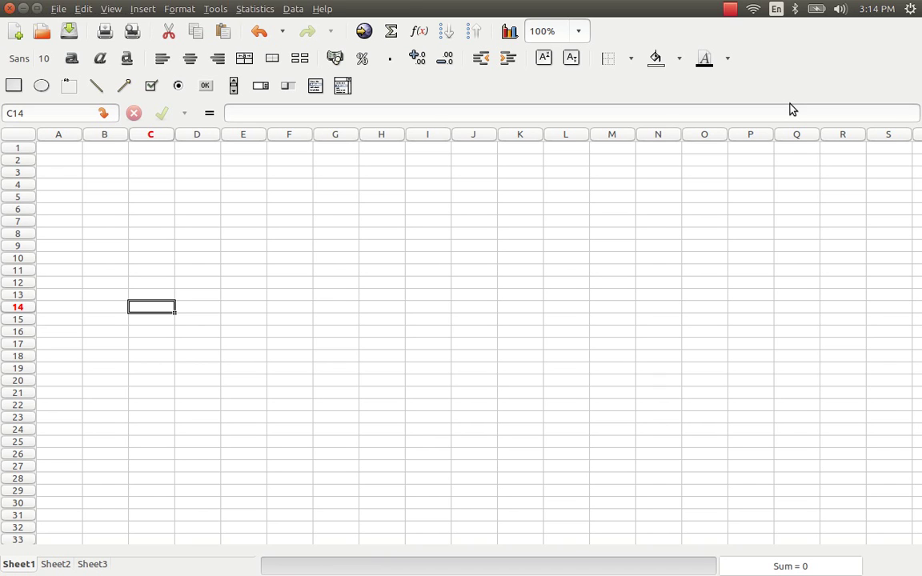
key(Down)
key(Down)
key(Down)
key(Down)
key(Down)
key(Down)
key(Down)
key(Down)
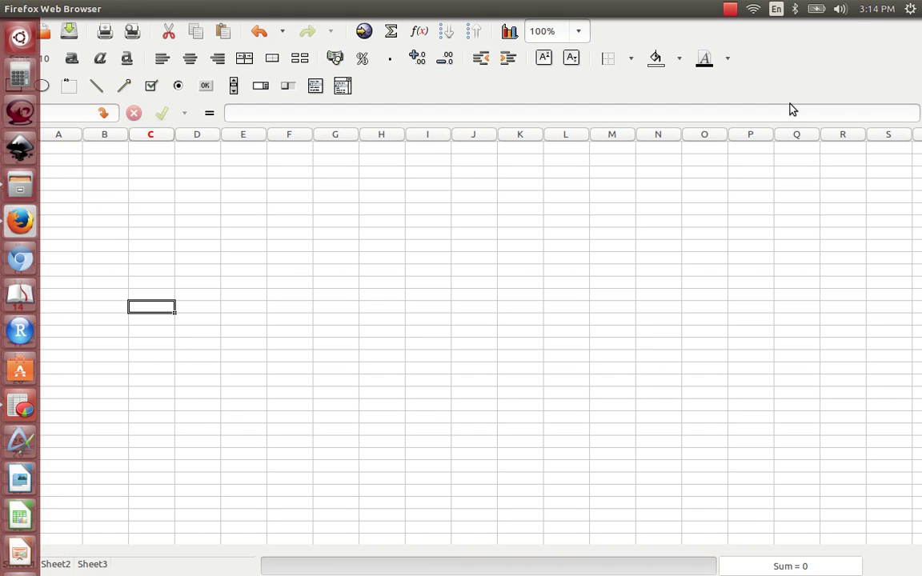
key(Down)
key(Down)
key(Down)
key(Down)
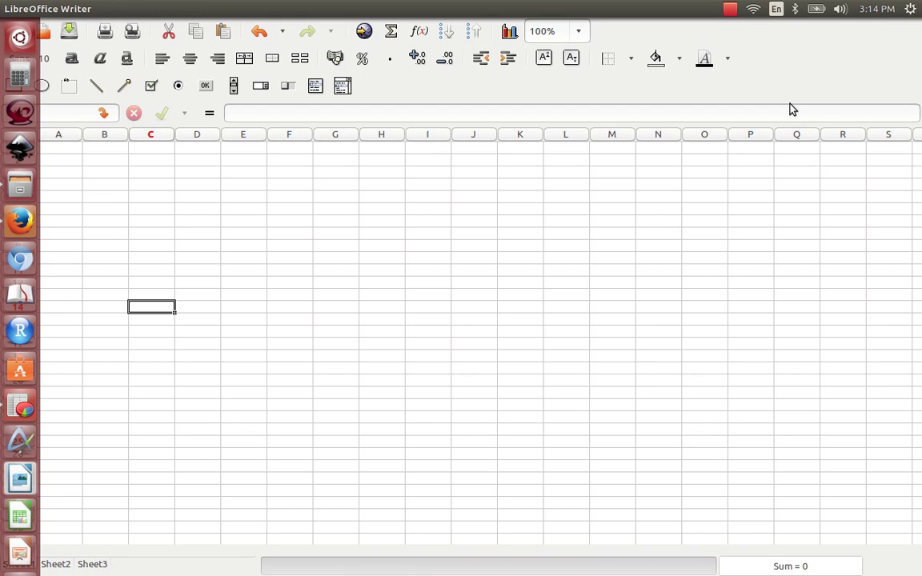
key(Up)
key(Up)
key(Return)
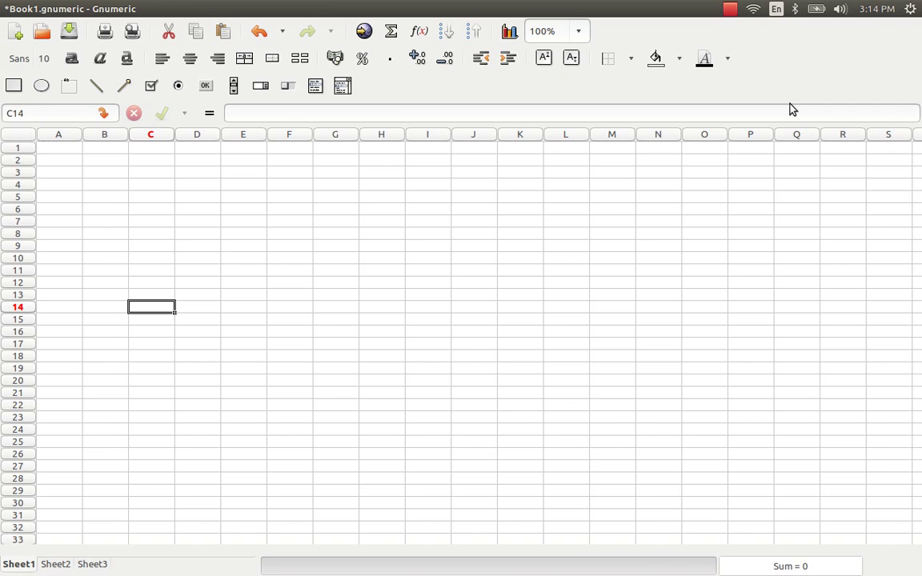
key(alt+Tab)
key(alt+Tab)
key(alt+Tab)
key(alt+Tab)
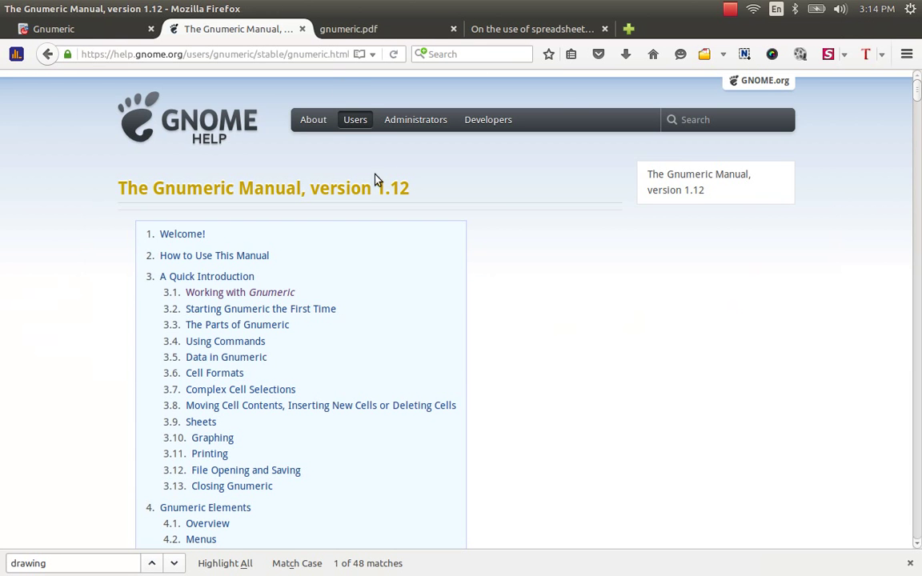
click(94, 30)
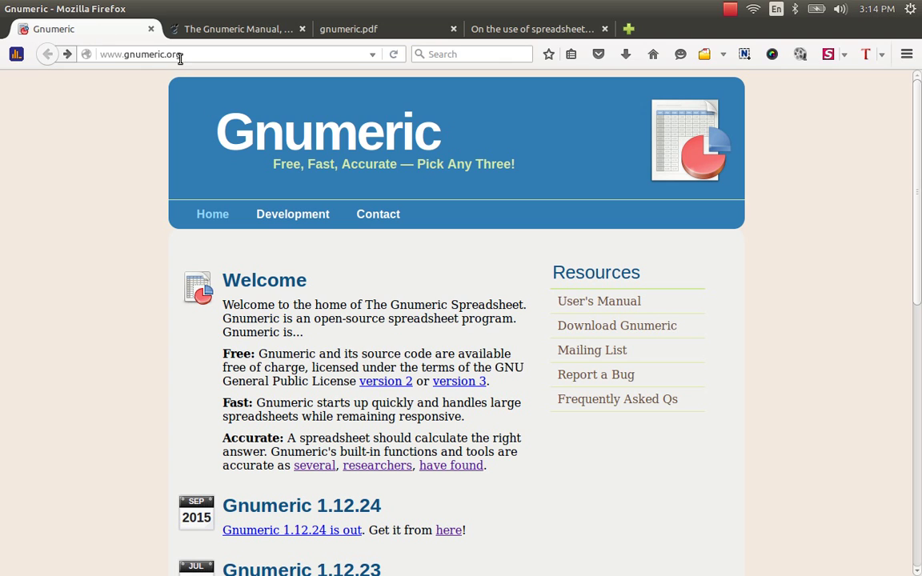
drag(185, 54, 93, 51)
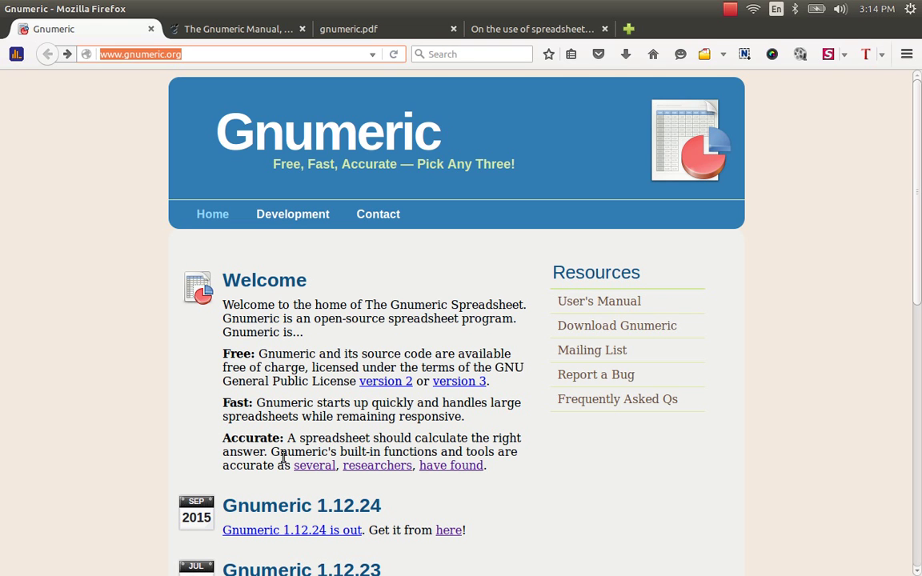
View the abstract in gnumeric.pdf and the first page of the paper "On the use of spreadsheets in statistical analysis".
click(334, 29)
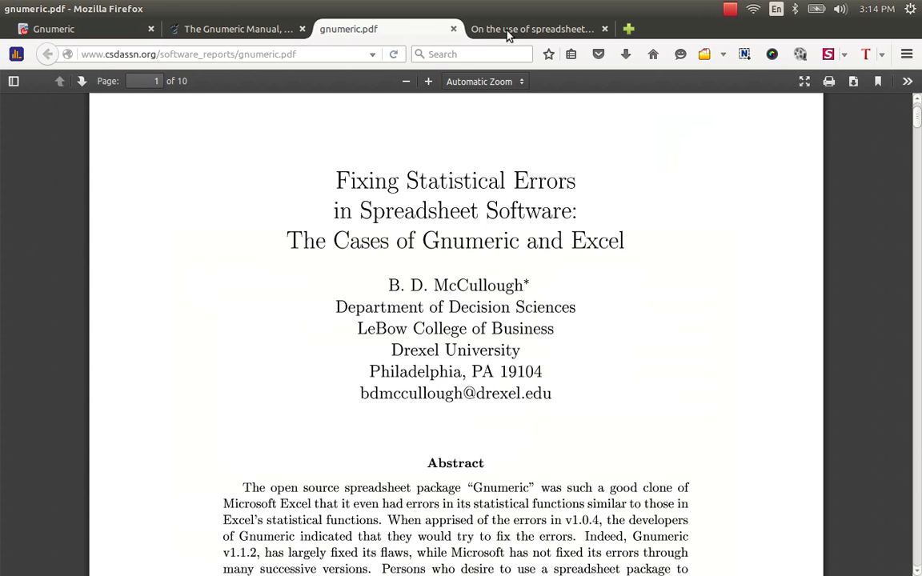
scroll(442, 351, down, 3)
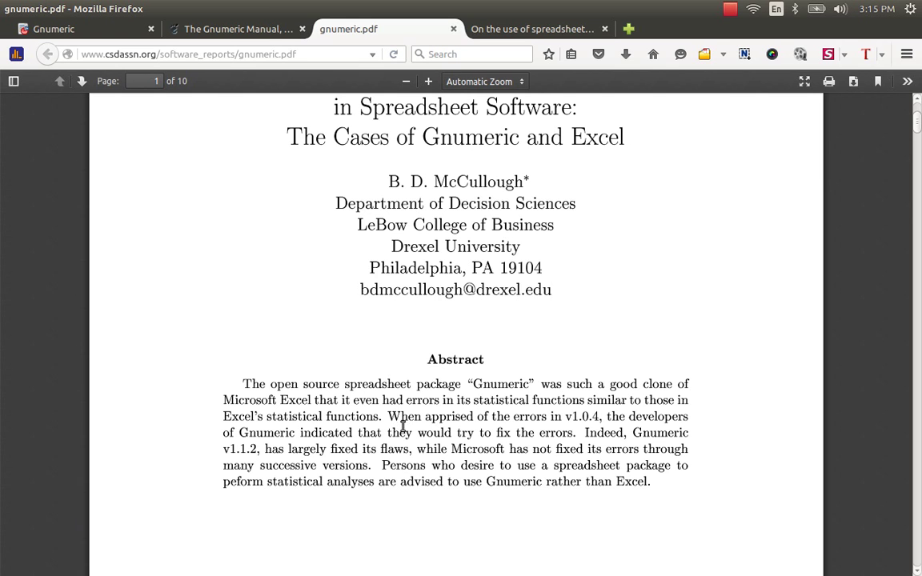
click(504, 30)
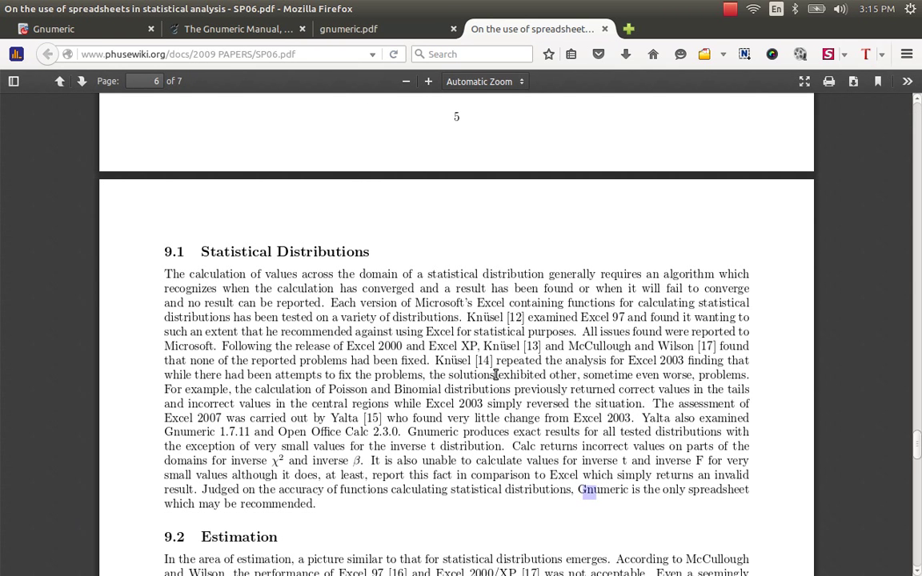
scroll(494, 377, up, 5)
scroll(495, 378, up, 3)
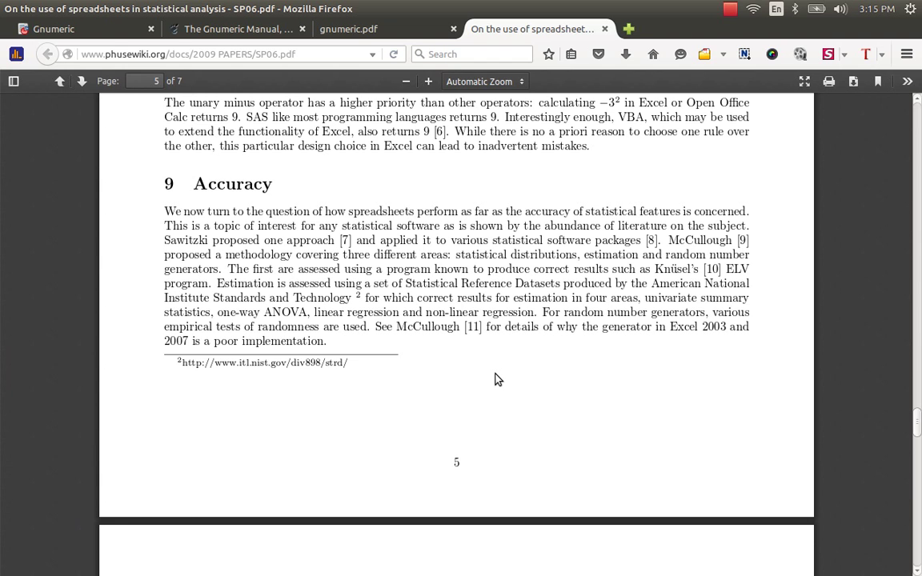
key(Home)
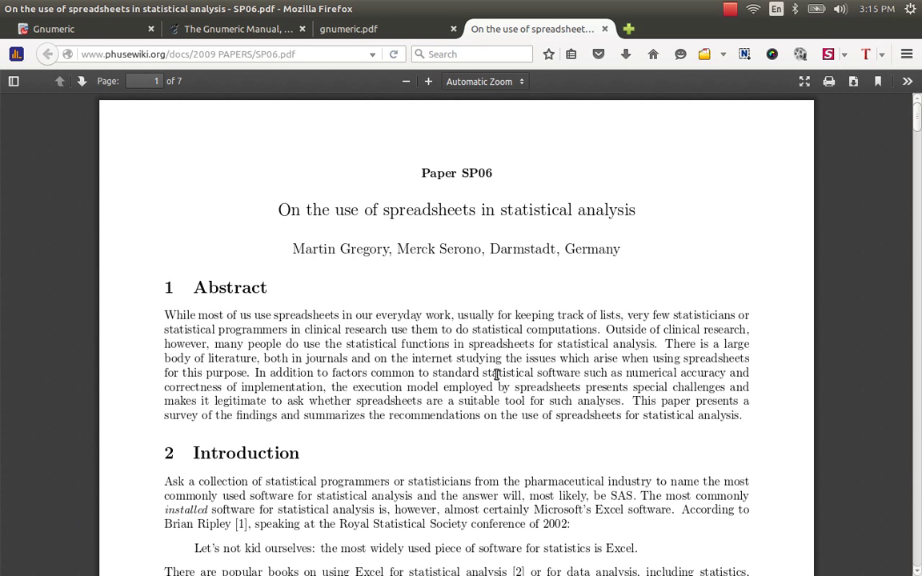
key(ctrl+Tab)
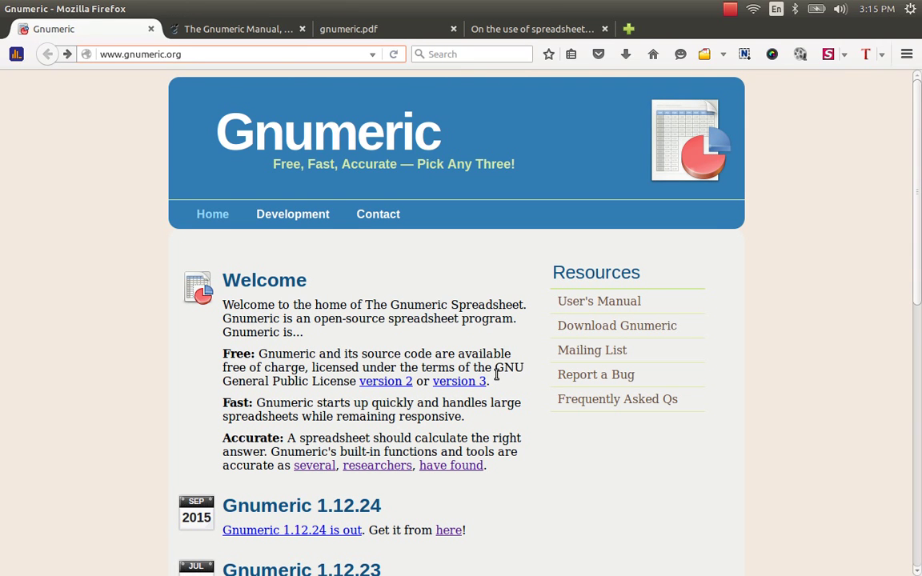
key(ctrl+shift+Tab)
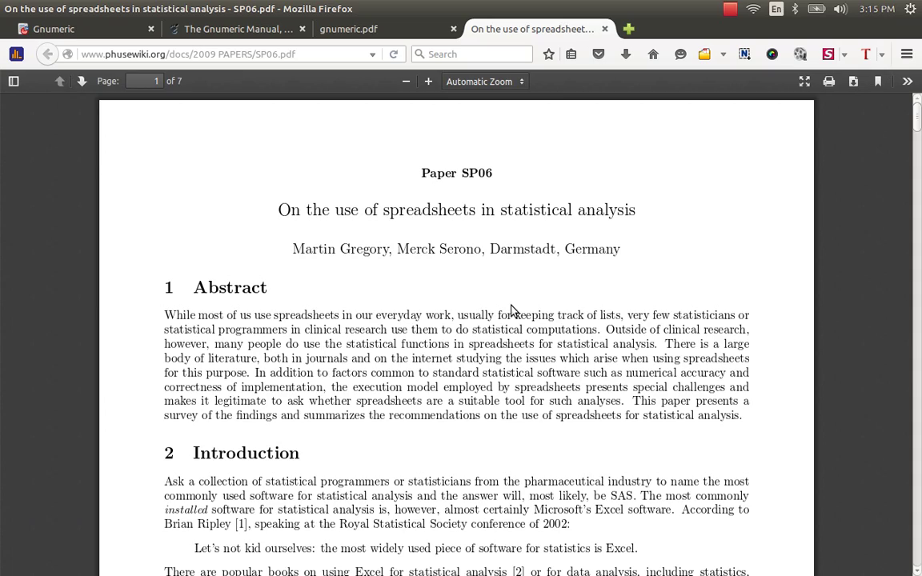
Find section 9.1 Statistical Distributions in the SP06 paper and highlight the word "Gnumeric" in its closing sentence.
scroll(513, 311, down, 20)
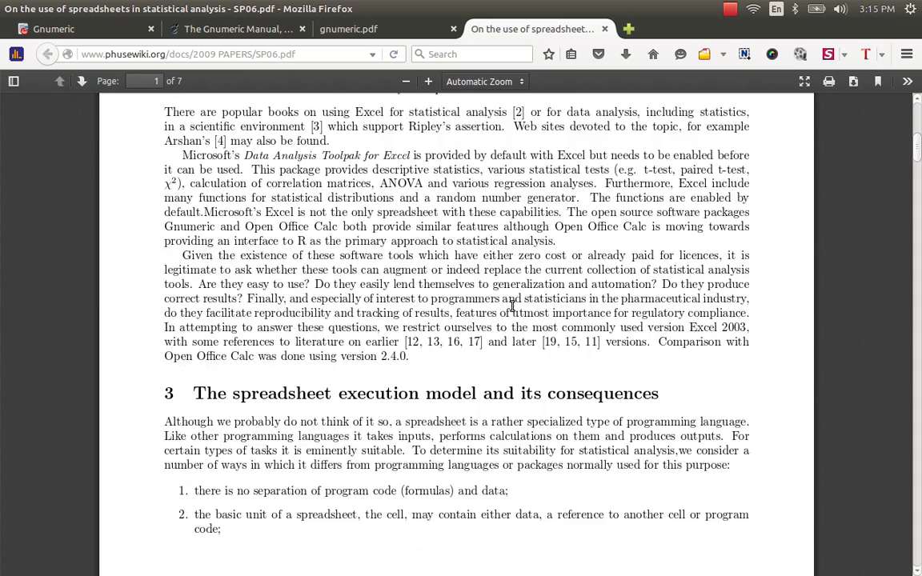
scroll(514, 311, down, 10)
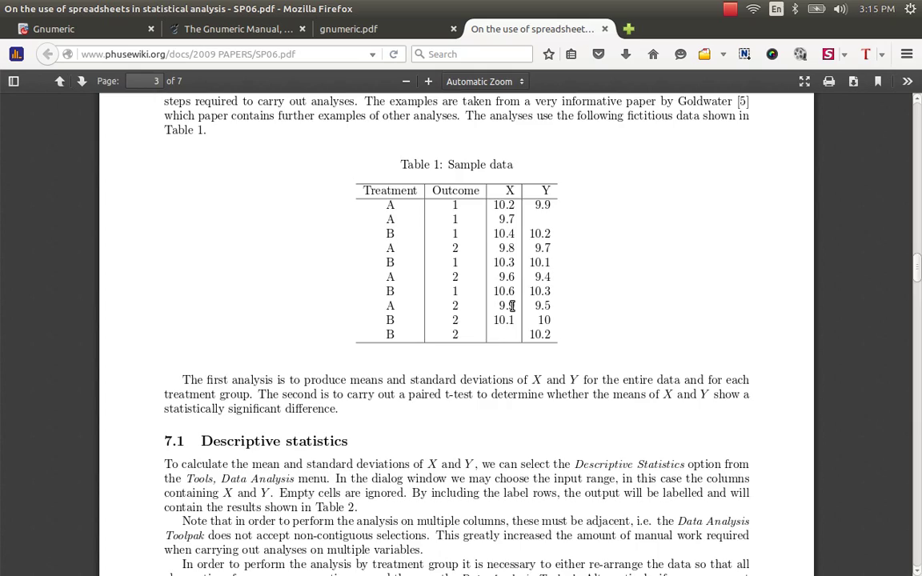
scroll(512, 308, down, 15)
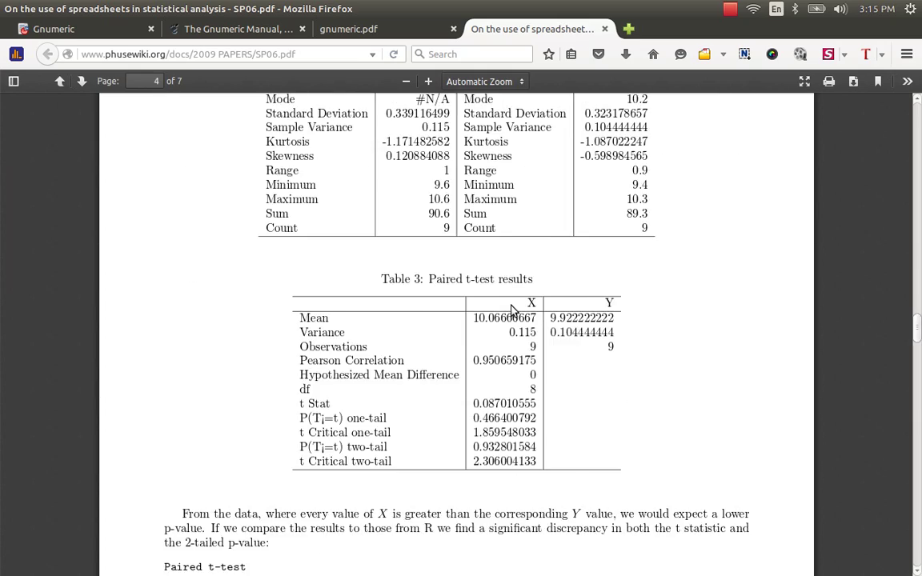
scroll(512, 311, down, 12)
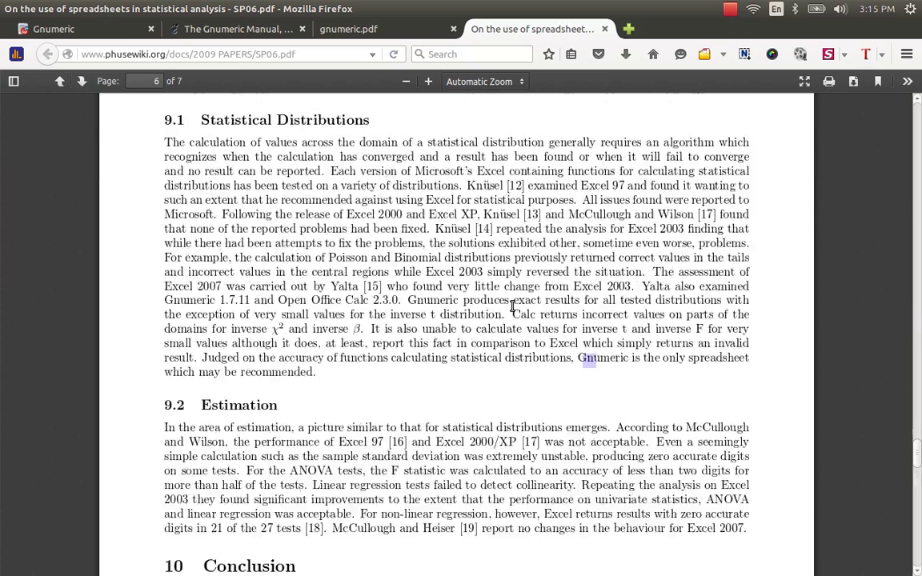
scroll(513, 308, up, 10)
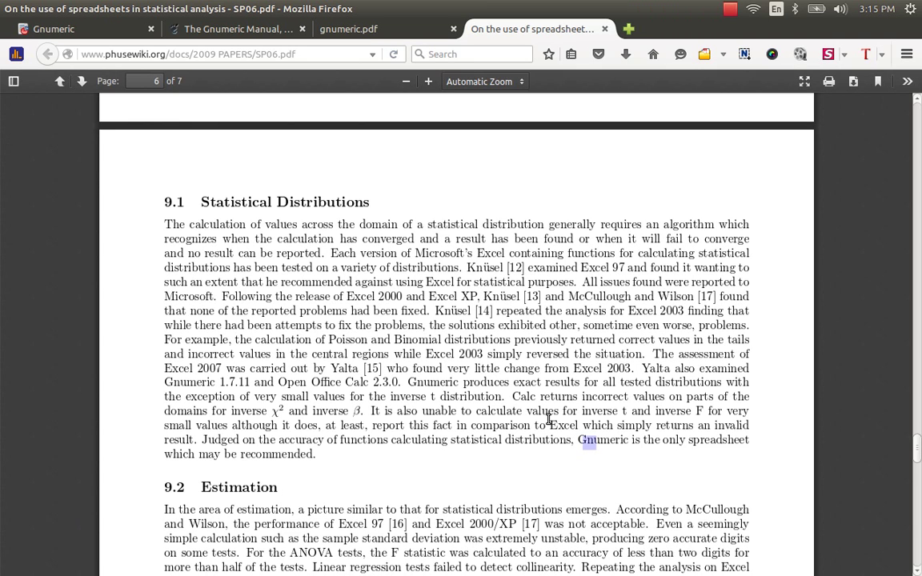
click(590, 442)
drag(579, 441, 643, 440)
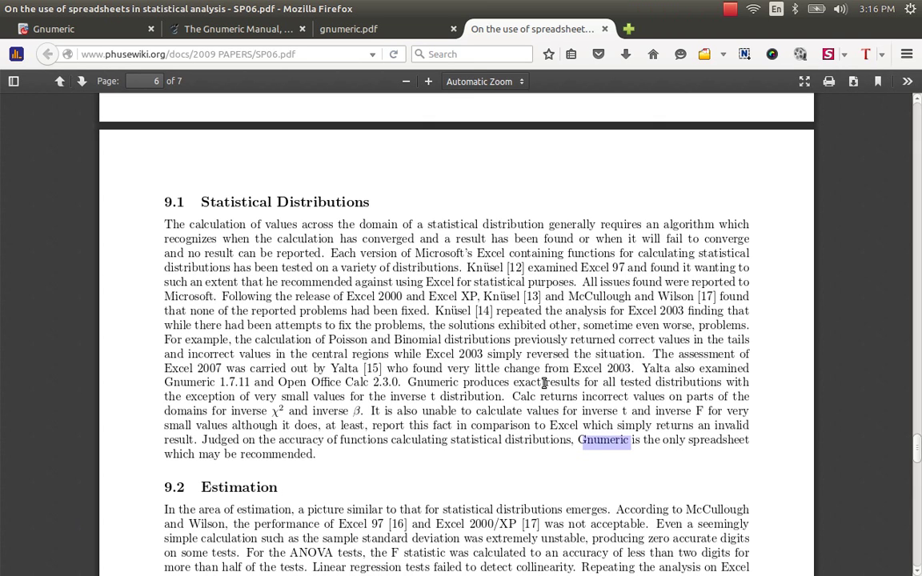
drag(577, 441, 630, 440)
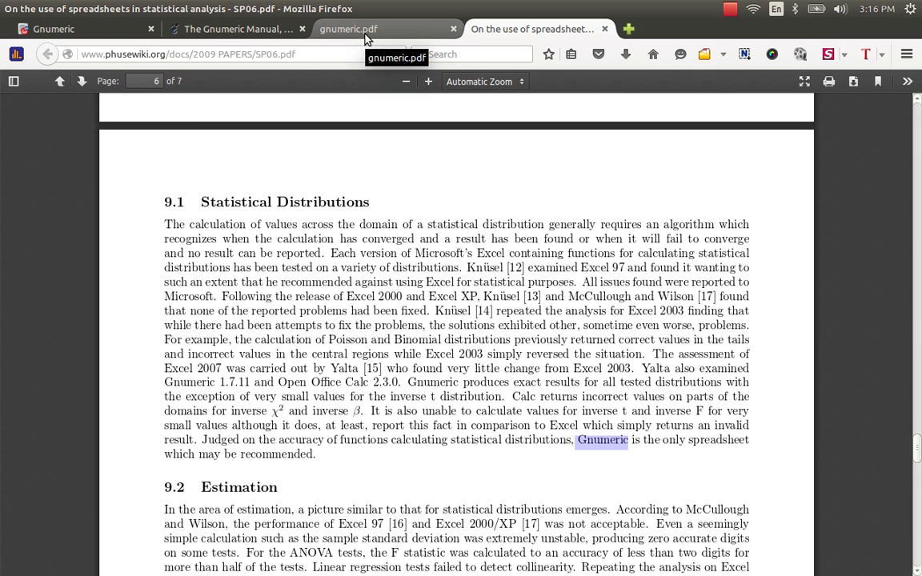
Look through the table of contents of the Gnumeric Manual, version 1.12, down to the Advanced Analysis chapter.
click(241, 29)
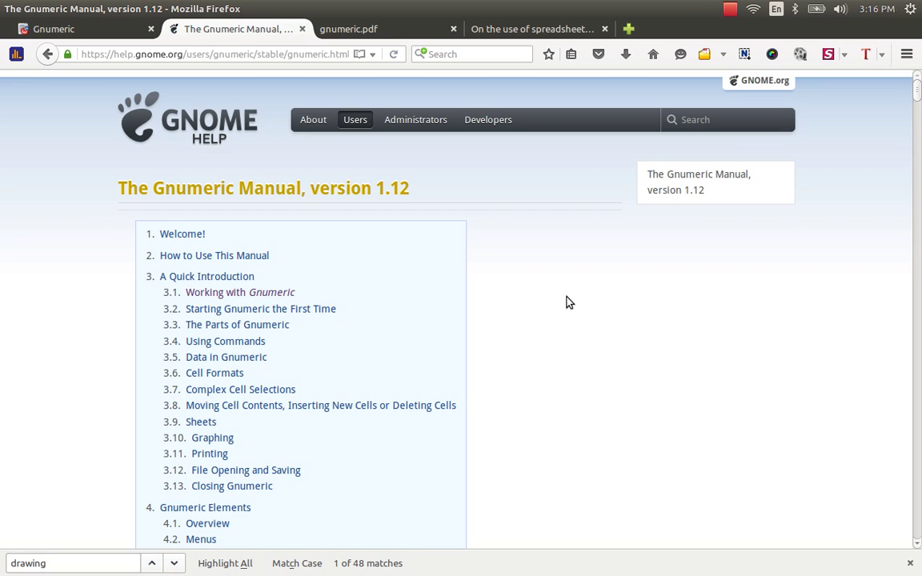
scroll(568, 303, down, 2)
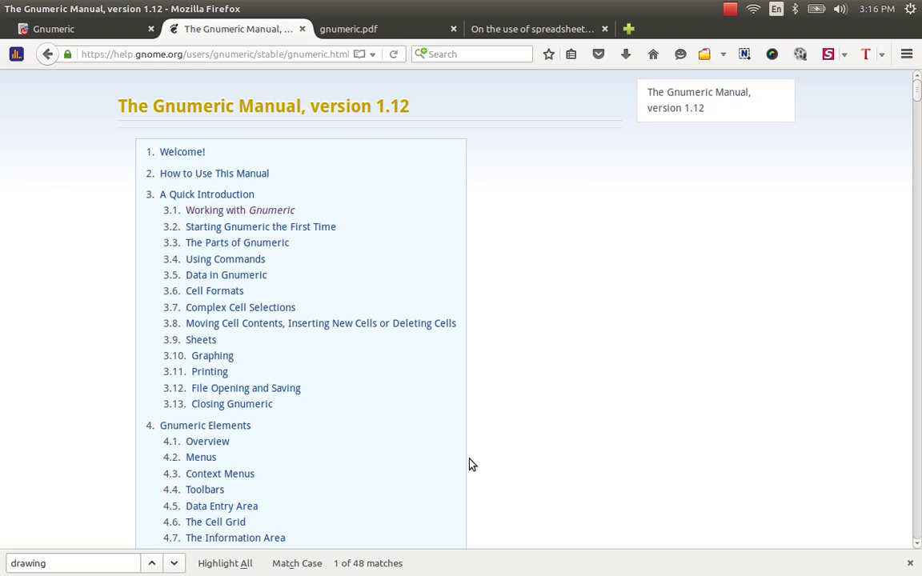
scroll(461, 467, down, 3)
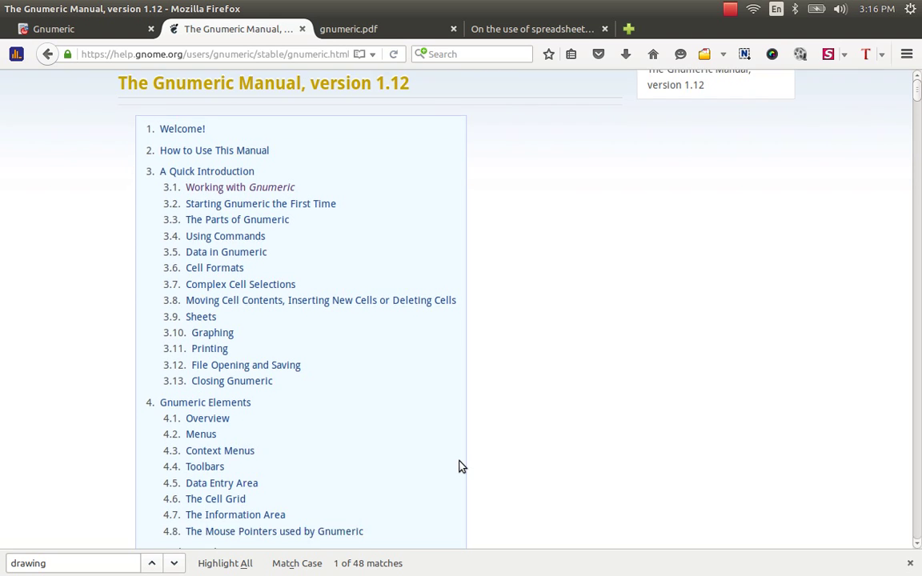
scroll(504, 431, down, 4)
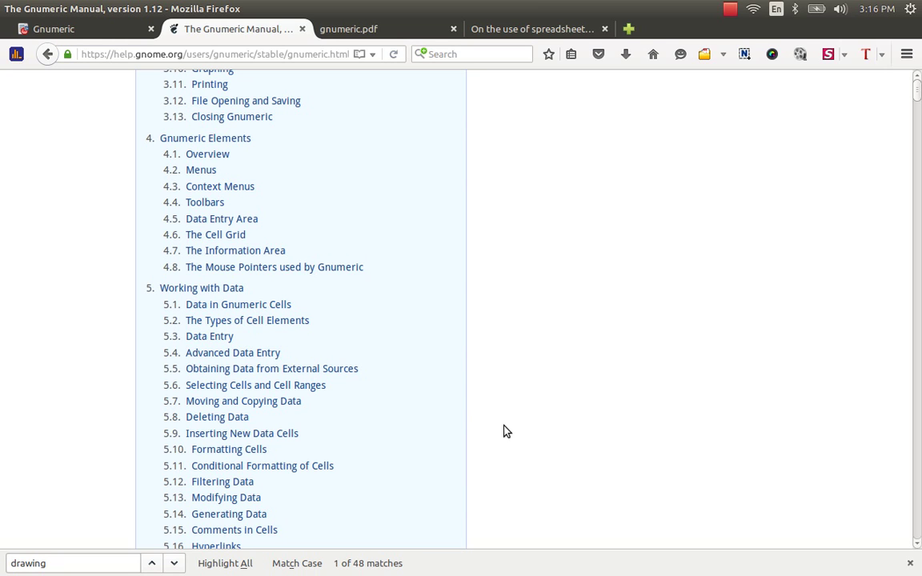
scroll(520, 415, down, 3)
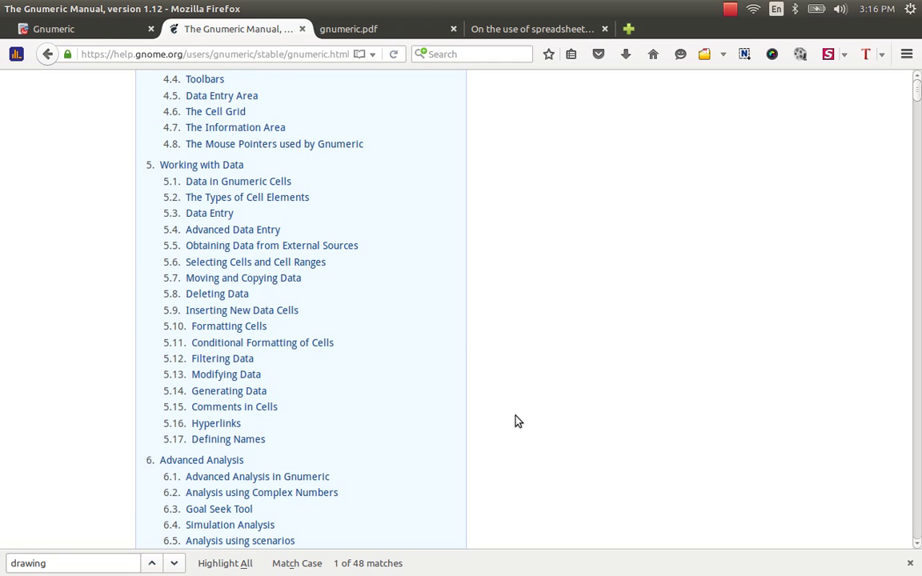
Switch back to Gnumeric, browse the list of all functions in the Function Selector, and close it without inserting one.
key(alt+Tab)
key(alt+Tab)
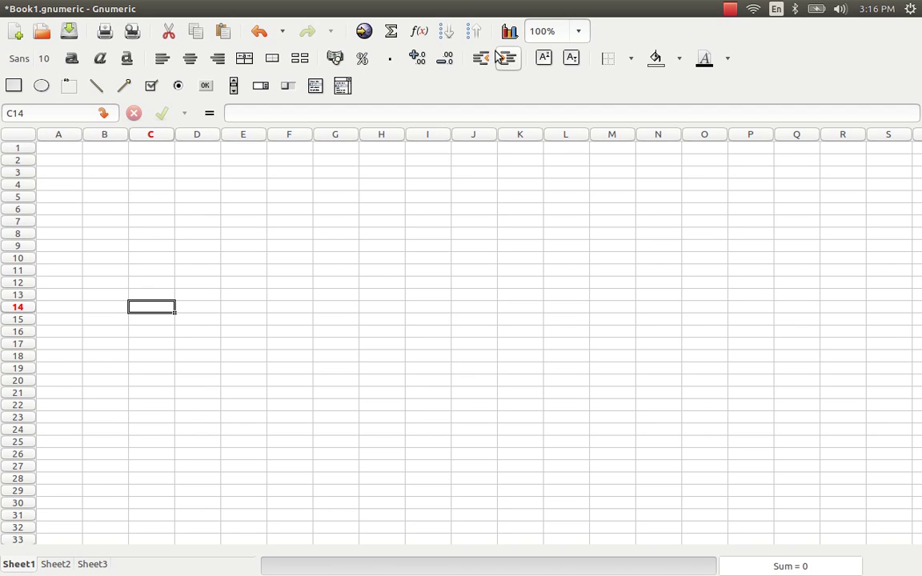
click(420, 33)
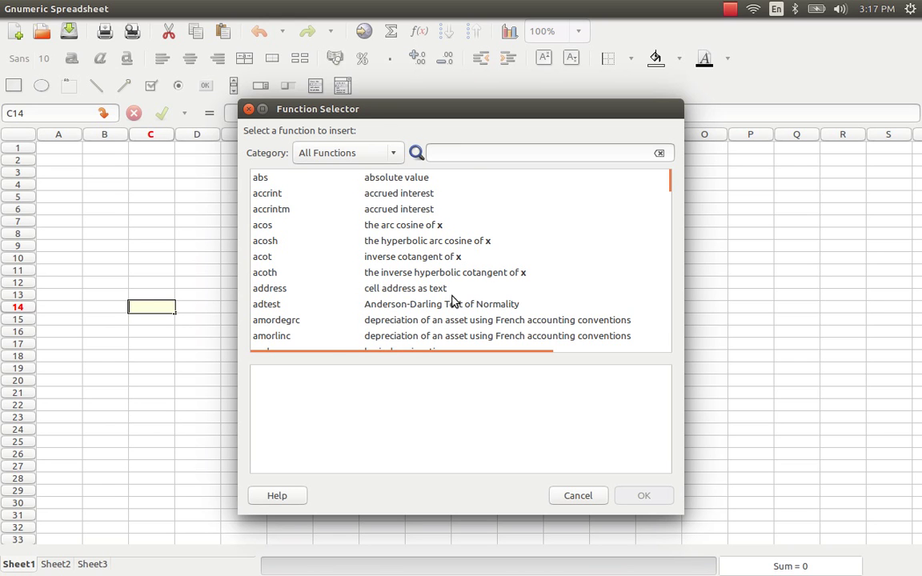
scroll(407, 240, down, 3)
scroll(407, 241, down, 5)
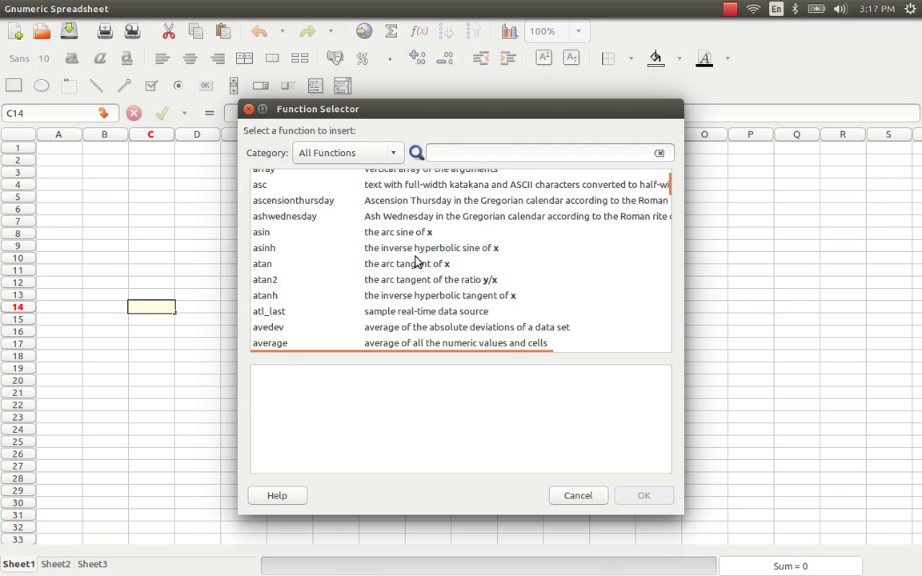
scroll(439, 312, down, 4)
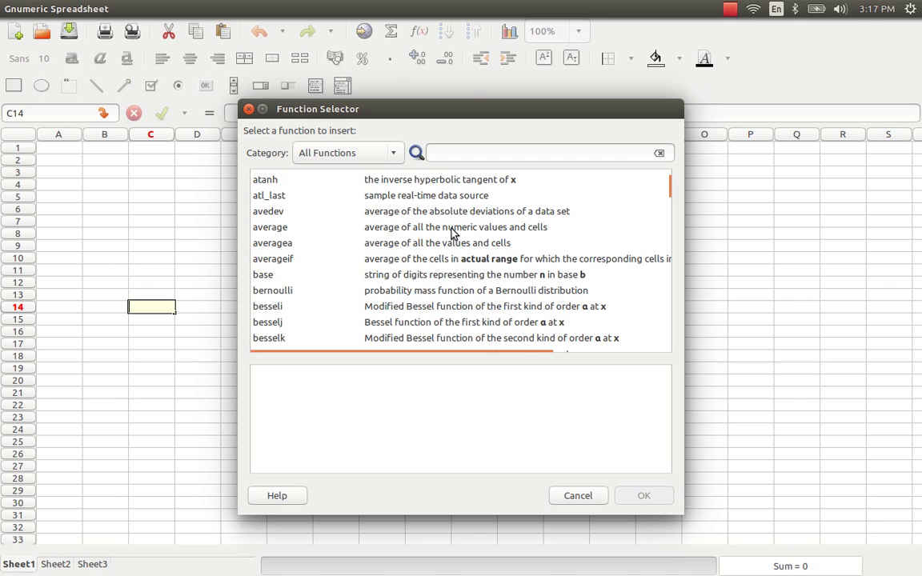
click(248, 109)
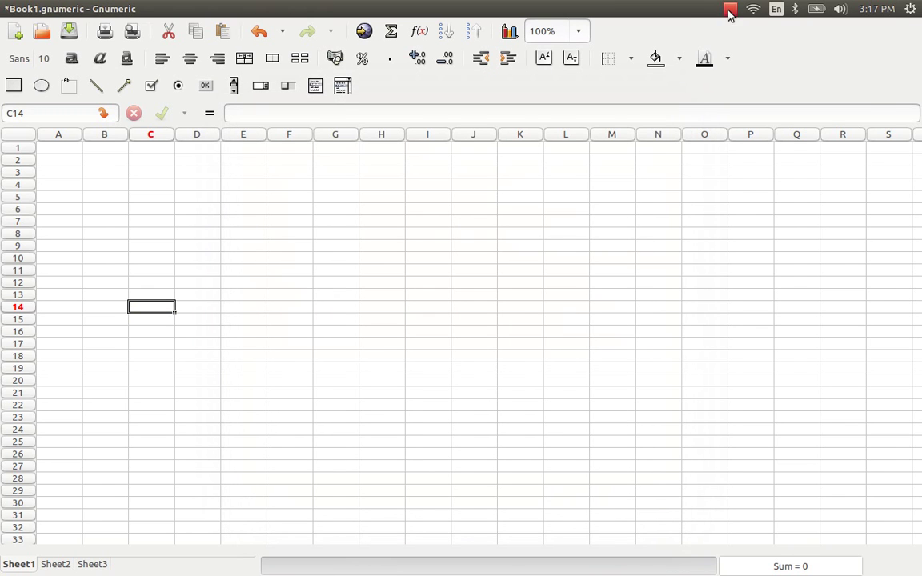
click(728, 9)
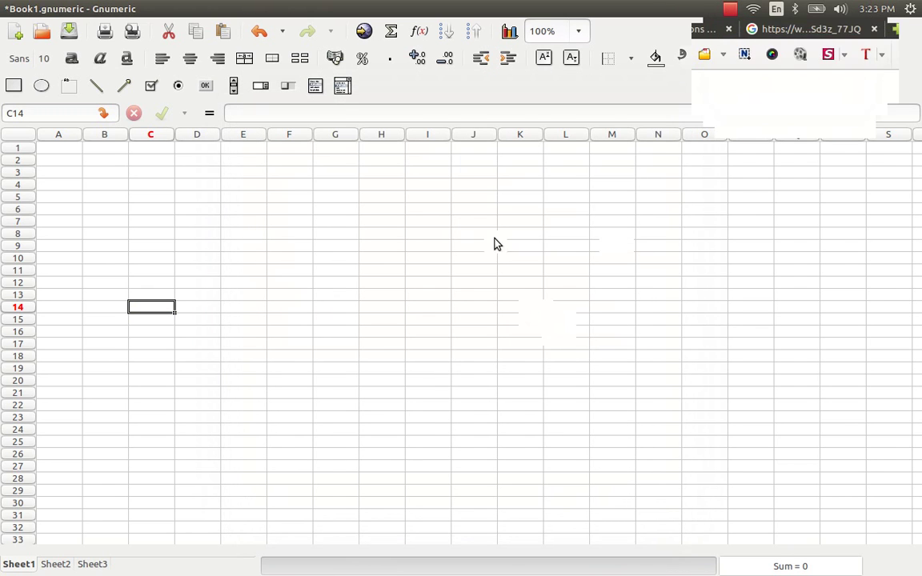
Switch to Document Viewer, maximize the v34i04.pdf window and go to the first page of the paper.
key(alt+Tab)
key(alt+Tab)
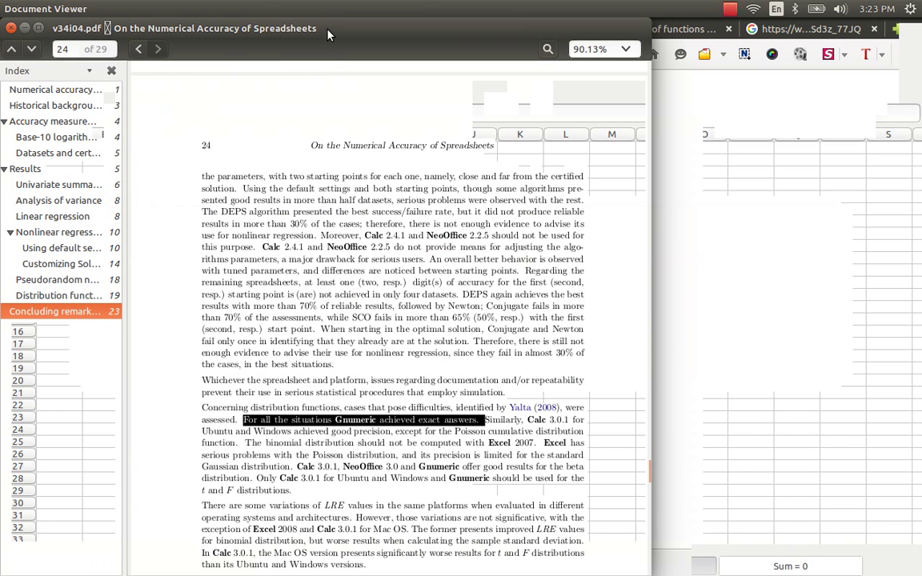
double_click(294, 28)
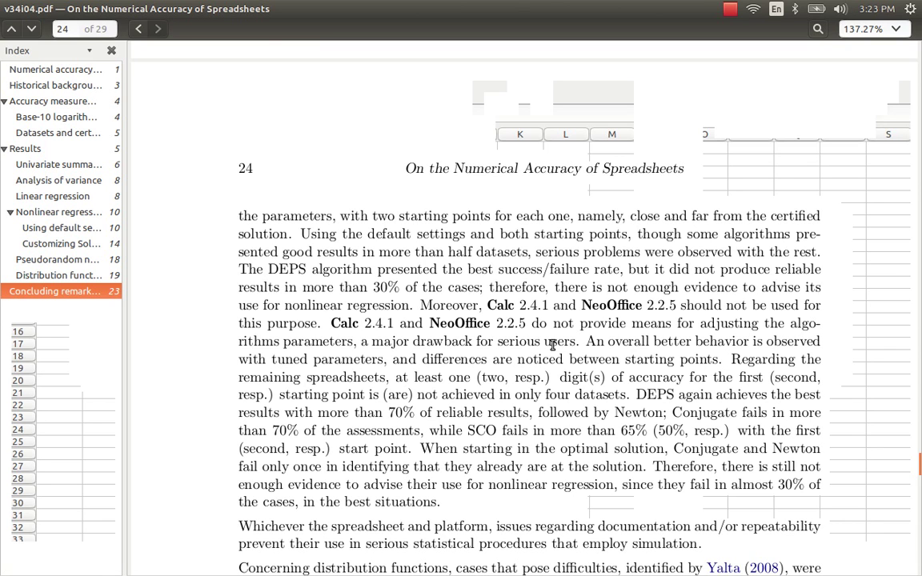
key(ctrl+Home)
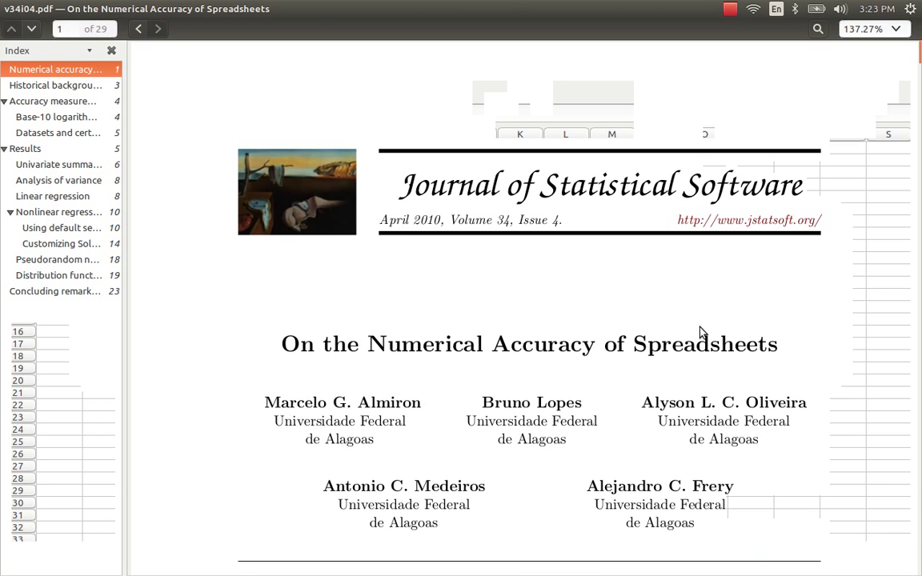
Look through the paper's opening pages, from the abstract past Table 1 on platforms and versions to section 2, Historical background.
scroll(515, 432, down, 12)
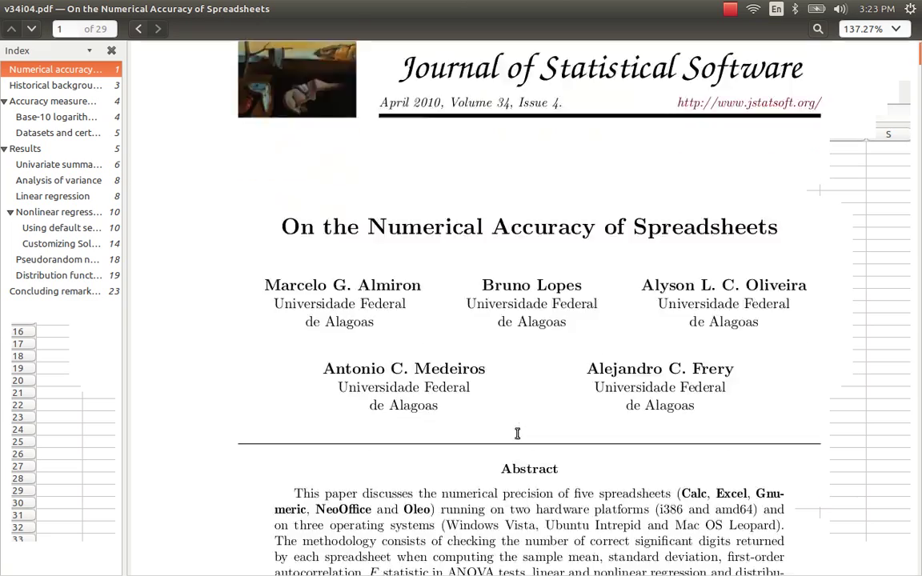
scroll(517, 437, down, 5)
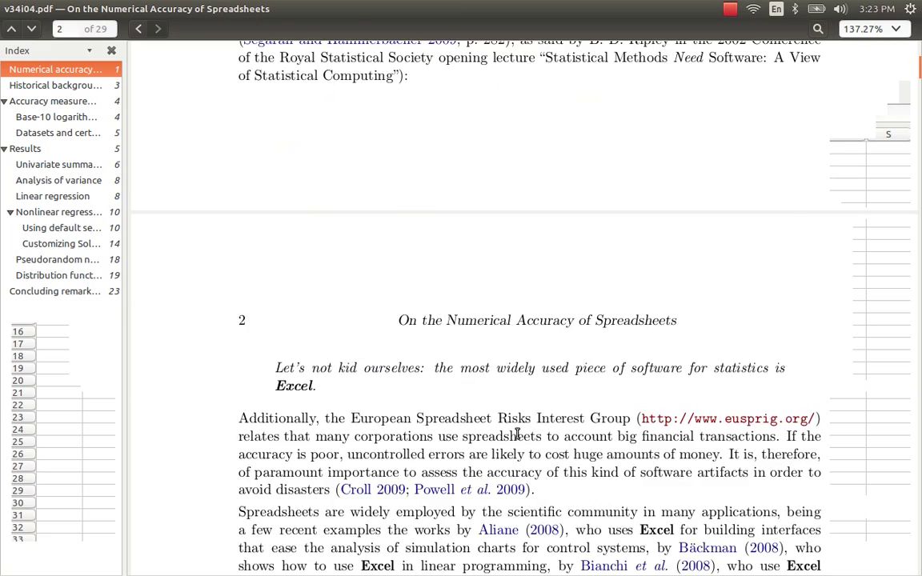
scroll(517, 433, down, 19)
scroll(516, 438, up, 8)
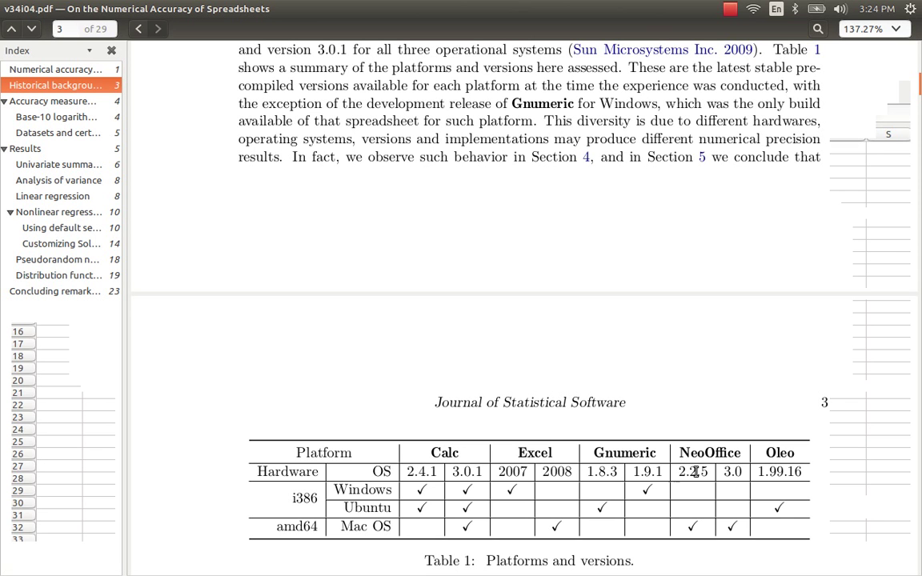
scroll(729, 495, down, 10)
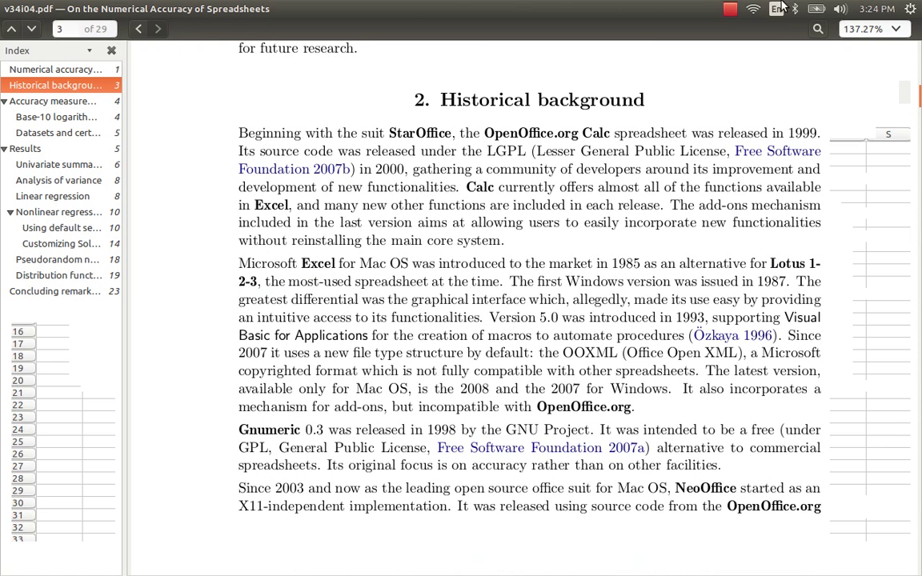
click(730, 9)
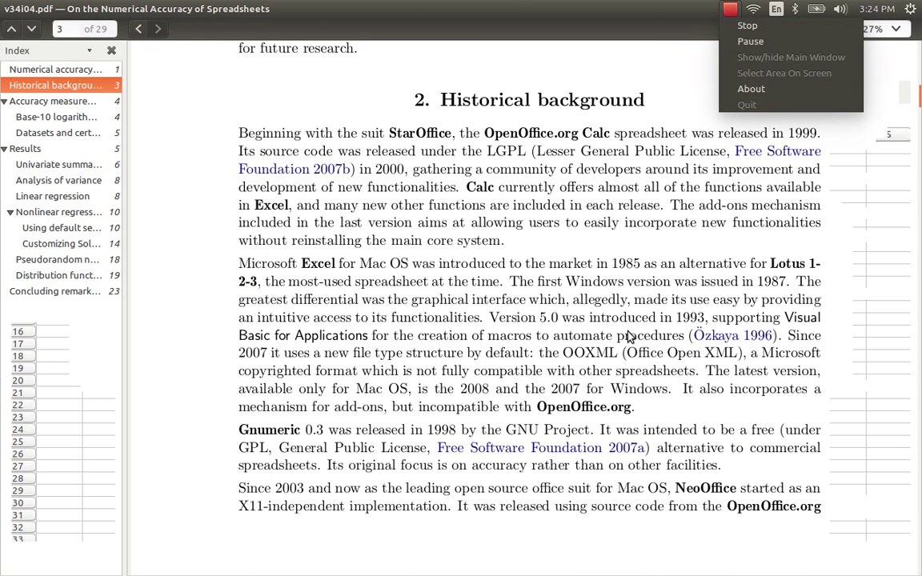
click(660, 270)
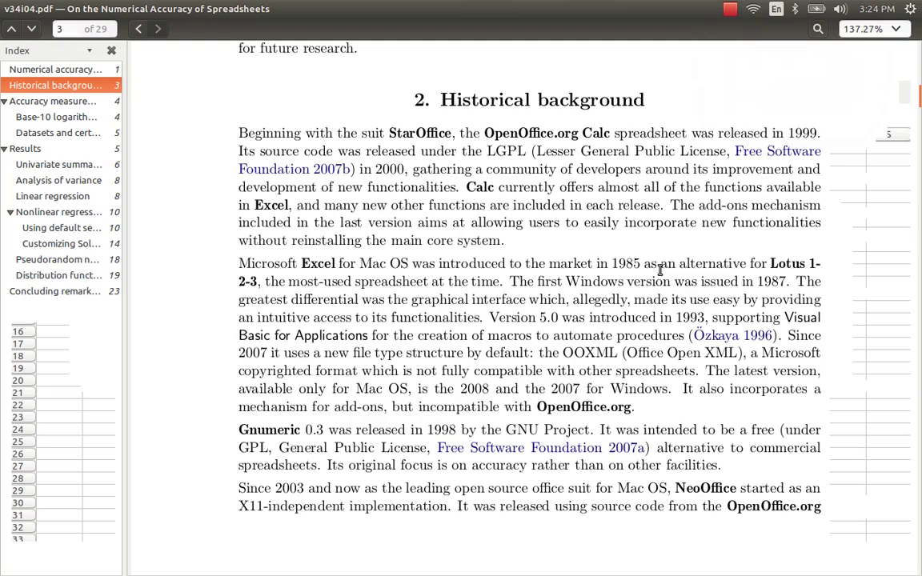
Go back from the end of the paper to page 24 and highlight the sentence "For all the situations Gnumeric achieved exact answers.".
key(End)
scroll(660, 270, up, 10)
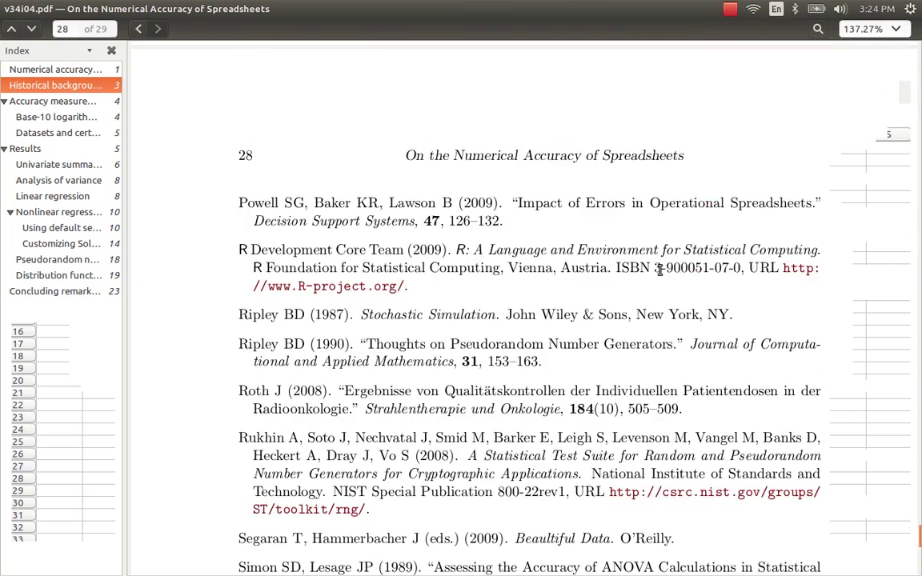
scroll(660, 271, up, 15)
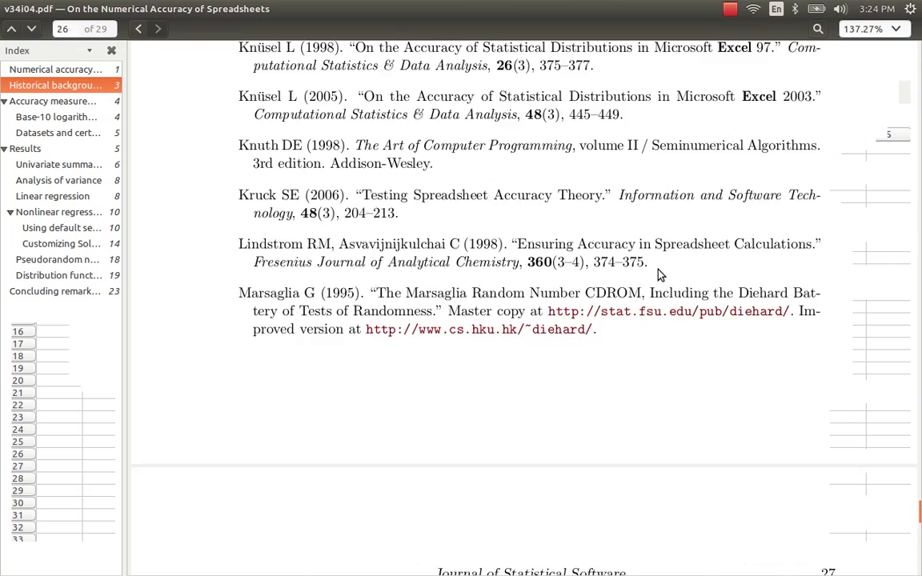
scroll(660, 275, up, 8)
scroll(626, 311, up, 15)
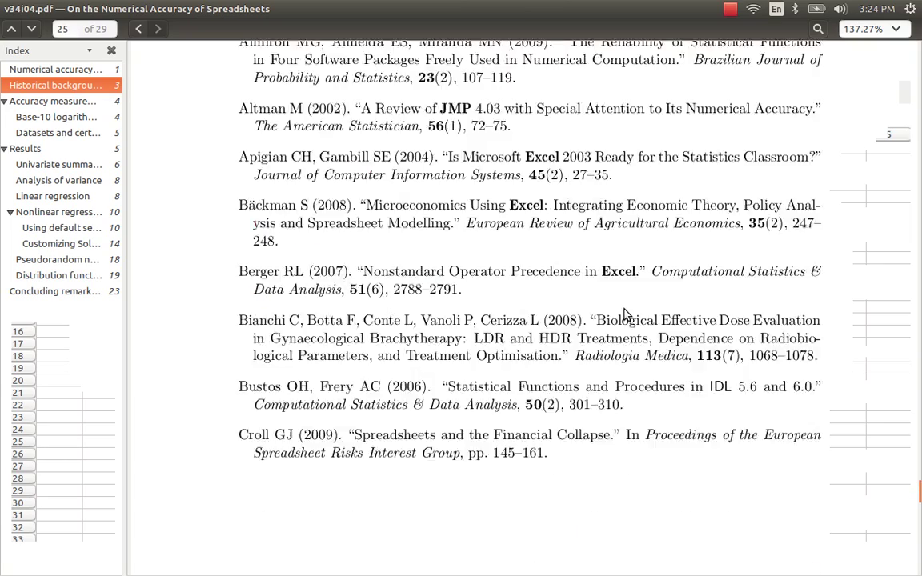
scroll(621, 320, up, 8)
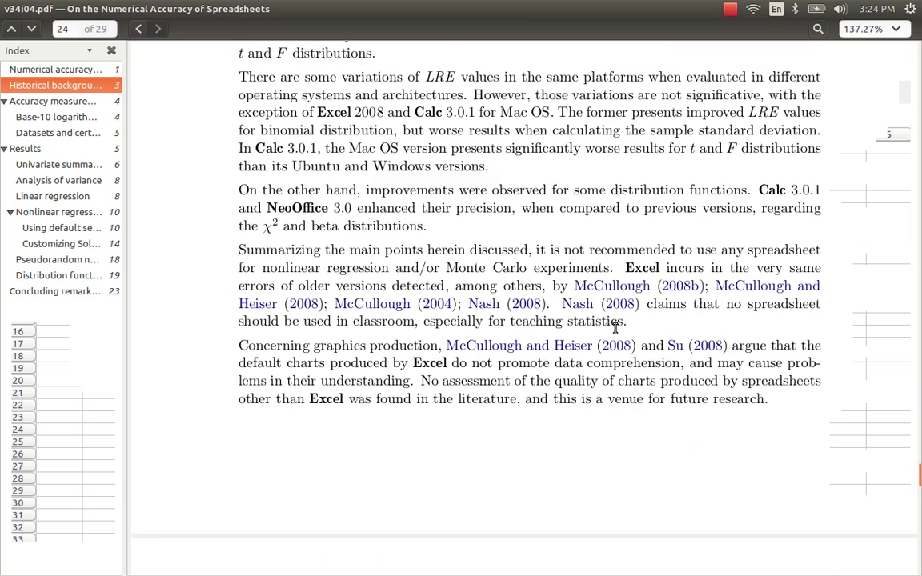
scroll(559, 416, up, 6)
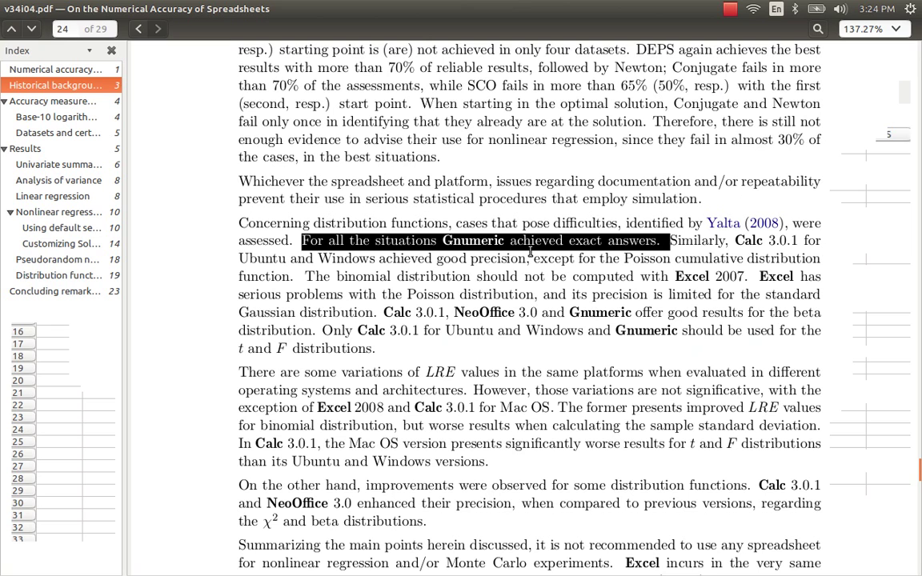
drag(302, 240, 323, 240)
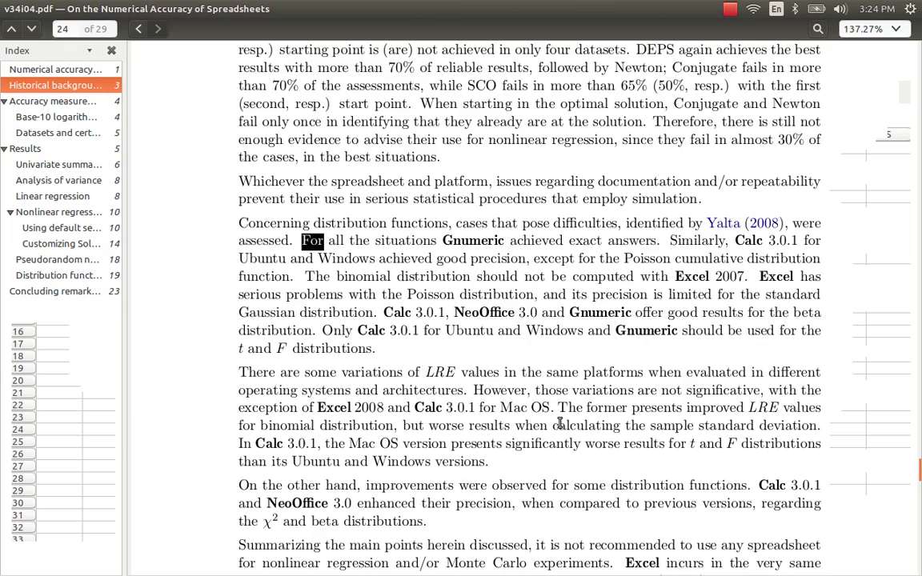
Find section 5, Concluding remarks and warnings, and highlight the passage calling Gnumeric the best choice for sample mean, standard deviation and first-order autocorrelation.
scroll(552, 401, up, 5)
scroll(587, 422, up, 5)
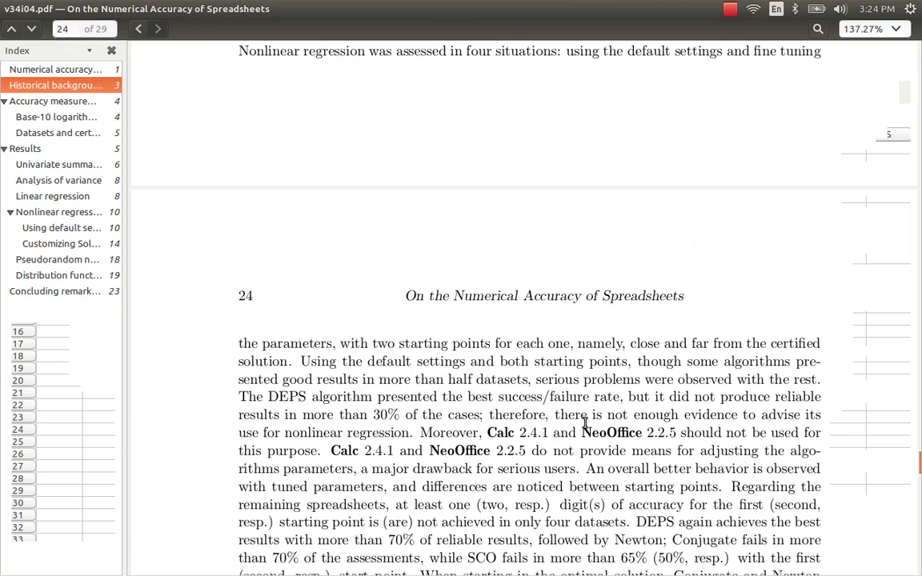
scroll(585, 422, up, 7)
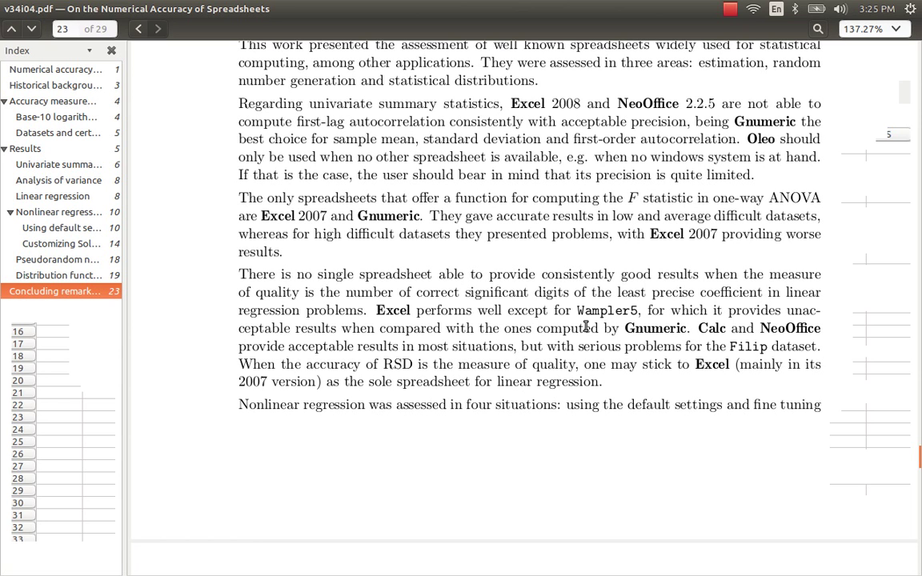
scroll(586, 330, up, 1)
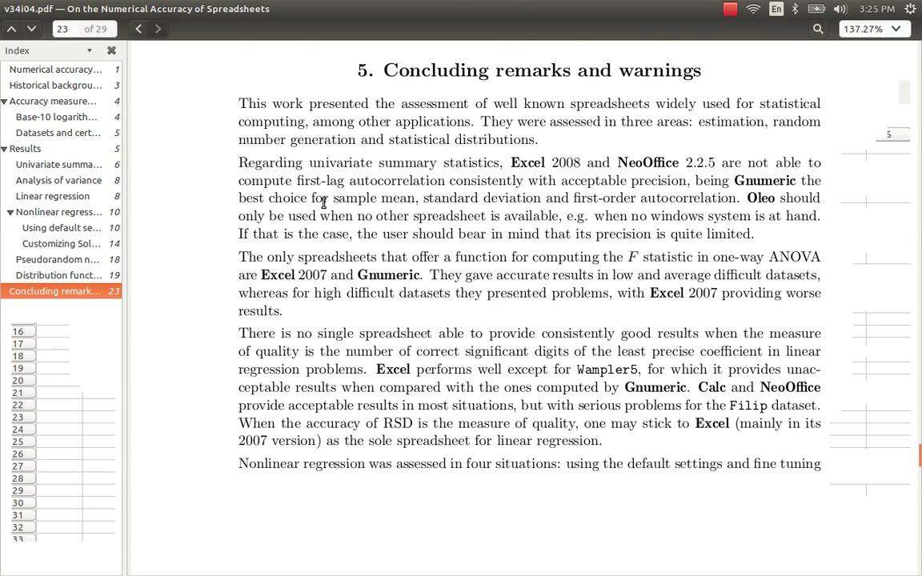
scroll(309, 192, up, 1)
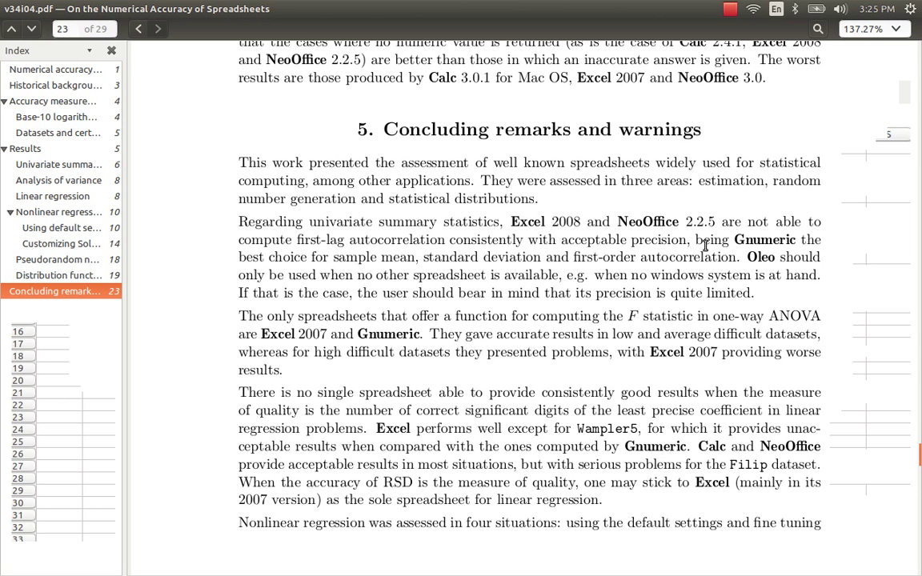
drag(694, 240, 737, 257)
Highlight "Gnumeric." in the linear regression paragraph of section 5 and go back to Table 19 on the F distribution.
scroll(661, 390, down, 1)
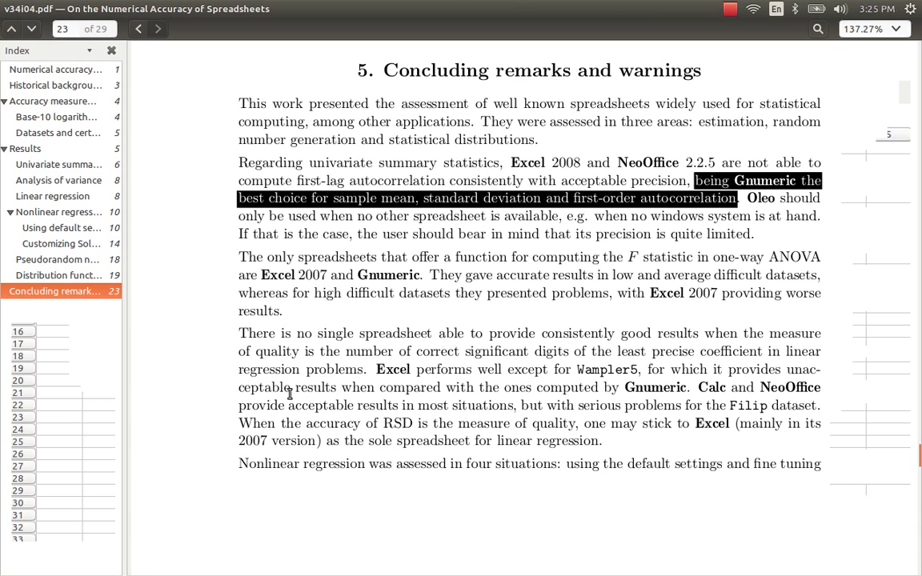
click(626, 387)
drag(627, 387, 694, 392)
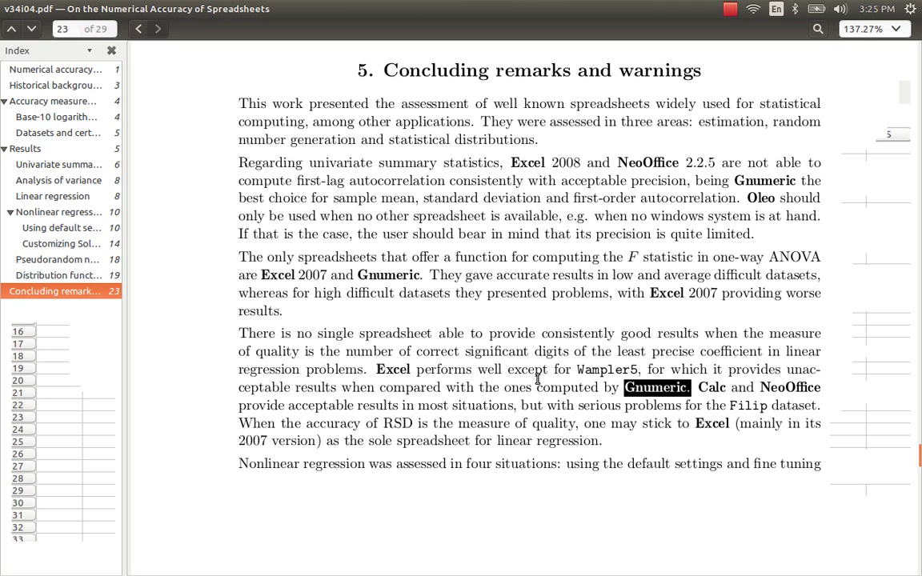
scroll(535, 384, up, 10)
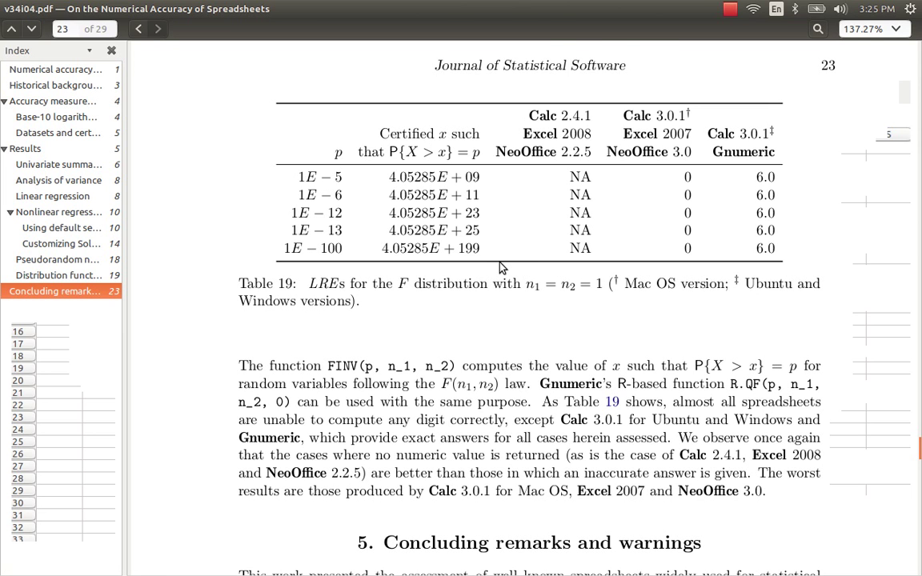
key(alt+Tab)
key(alt+F1)
key(Down)
key(Down)
key(Down)
key(Down)
key(Down)
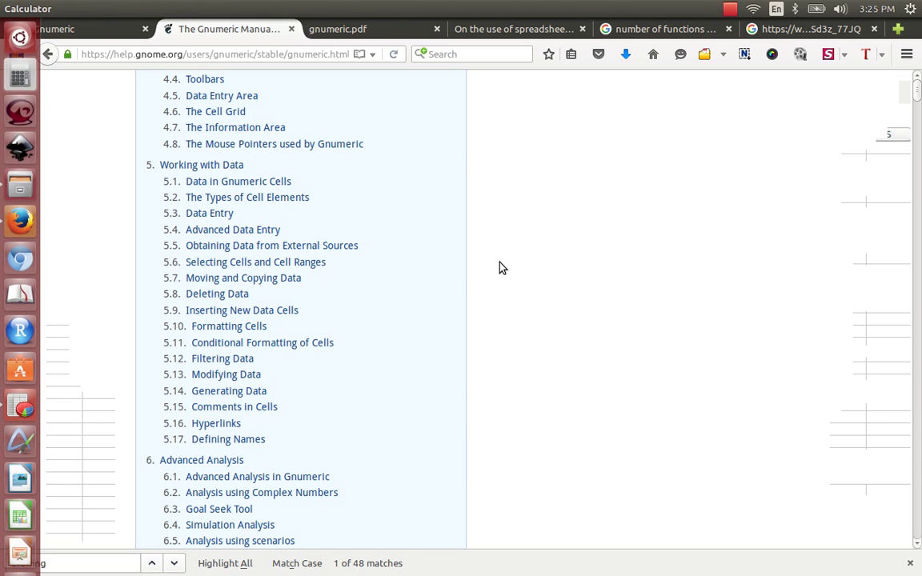
key(Down)
key(Down)
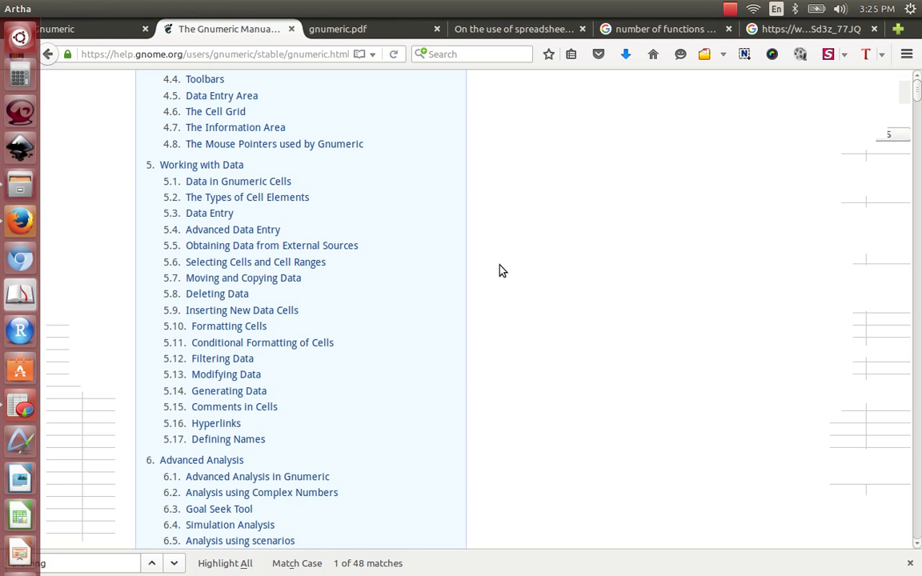
key(alt)
Switch to Gnumeric and look over the general file, editing, view, format and tool commands.
key(alt+Tab)
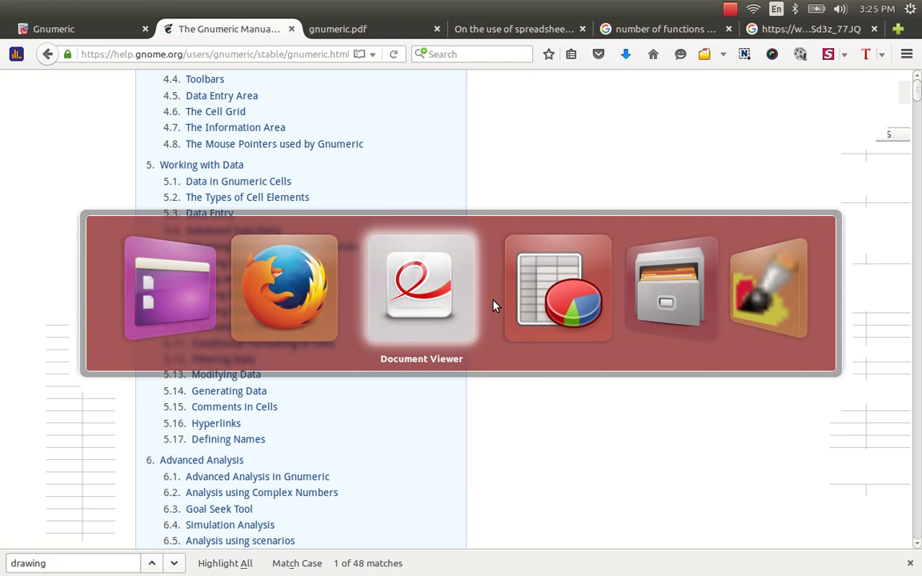
key(alt+Tab)
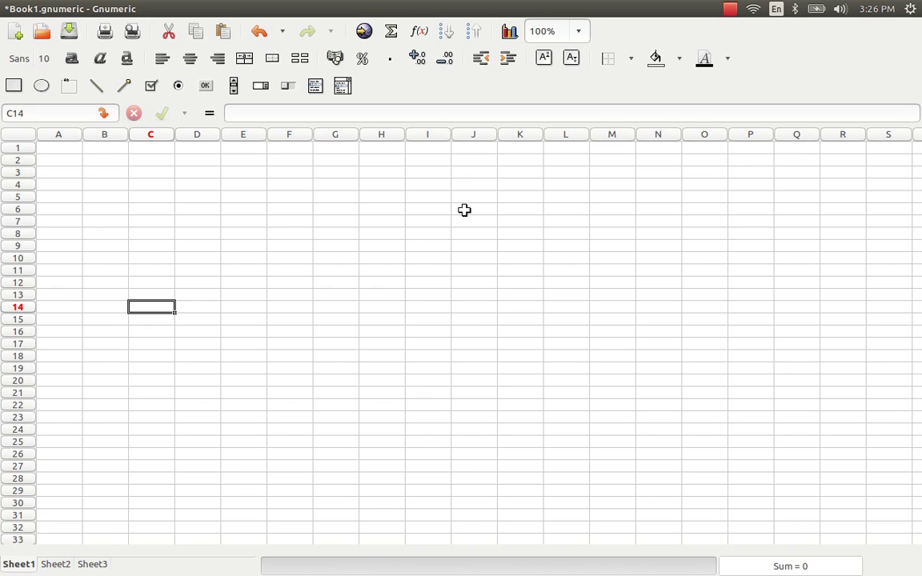
mouse_move(342, 18)
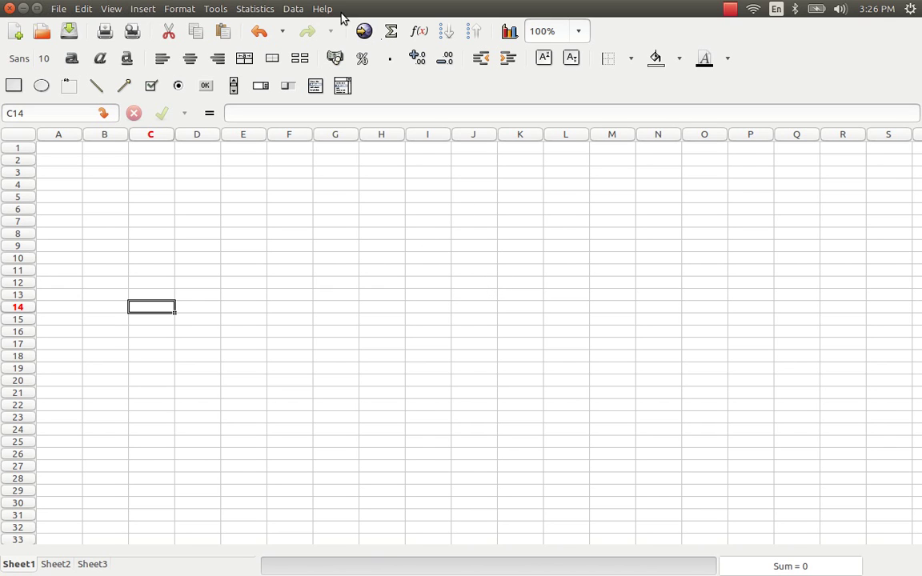
click(60, 10)
mouse_move(84, 11)
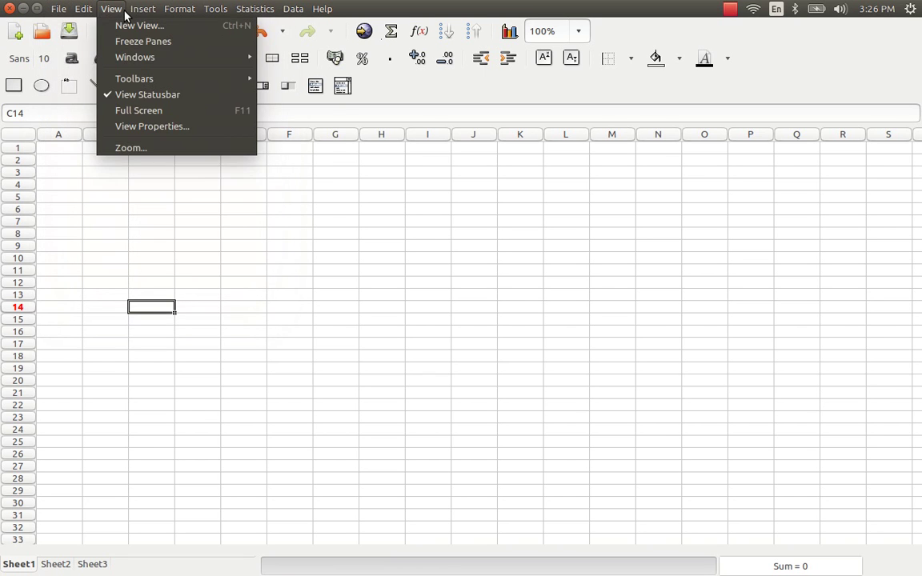
mouse_move(181, 15)
mouse_move(213, 15)
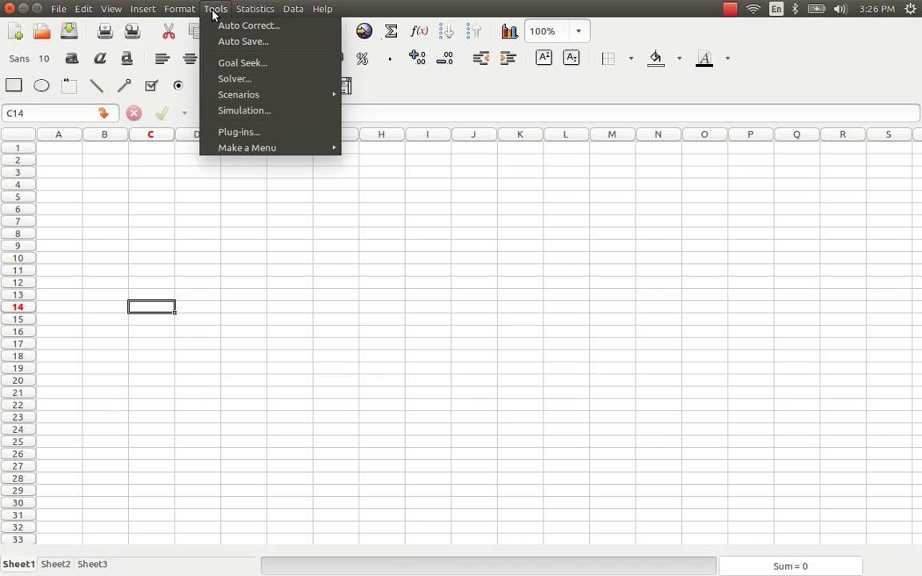
Examine the statistical analysis commands for dependent observations, one-sample, two-sample and multiple-sample tests, and leave without running any.
mouse_move(259, 15)
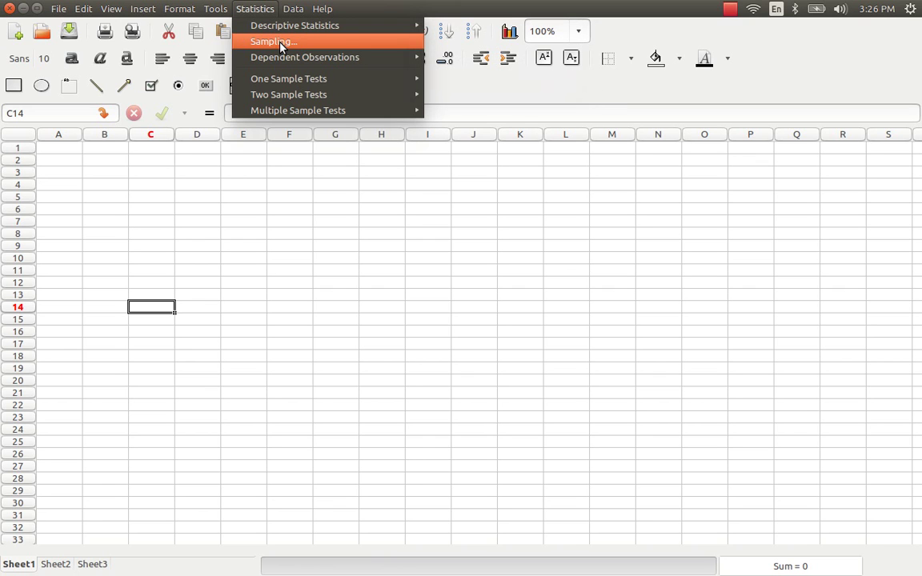
mouse_move(280, 61)
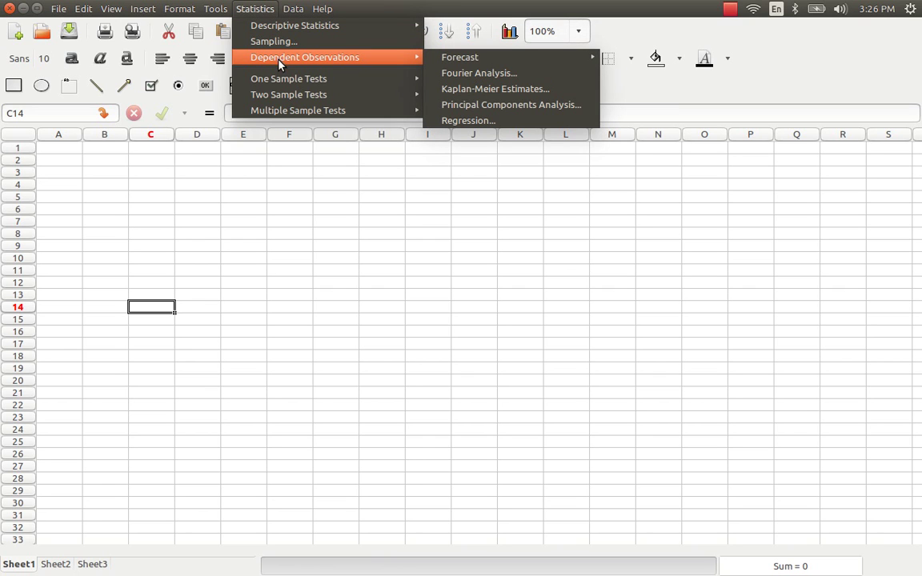
mouse_move(282, 79)
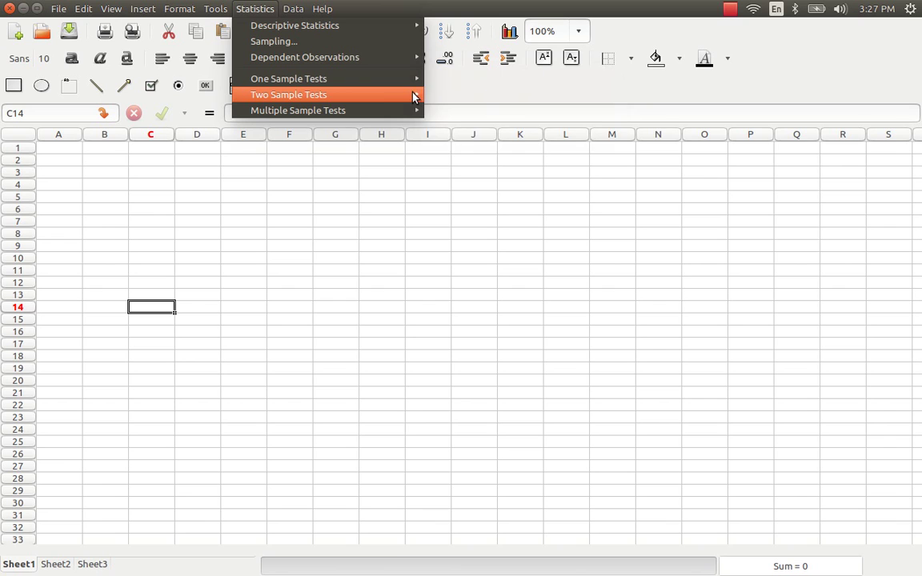
mouse_move(376, 94)
mouse_move(491, 95)
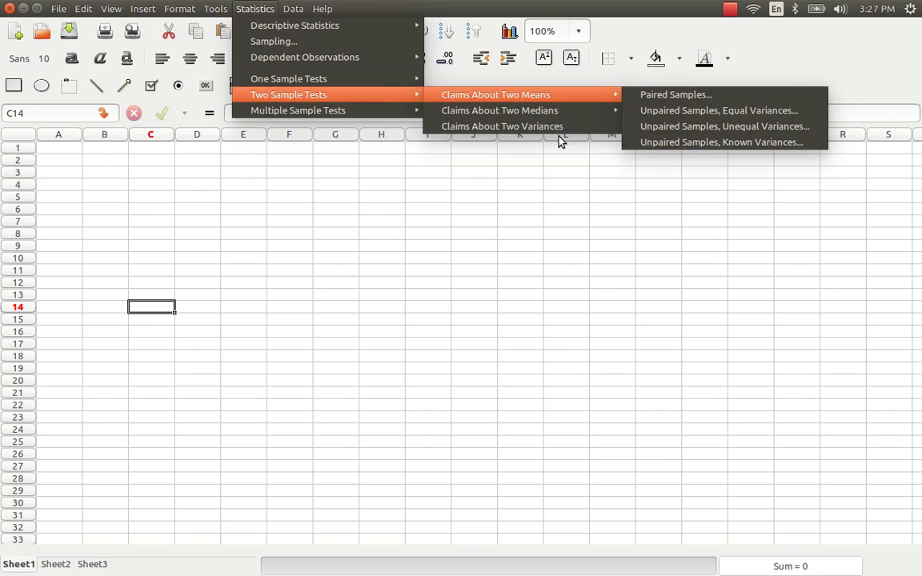
mouse_move(549, 115)
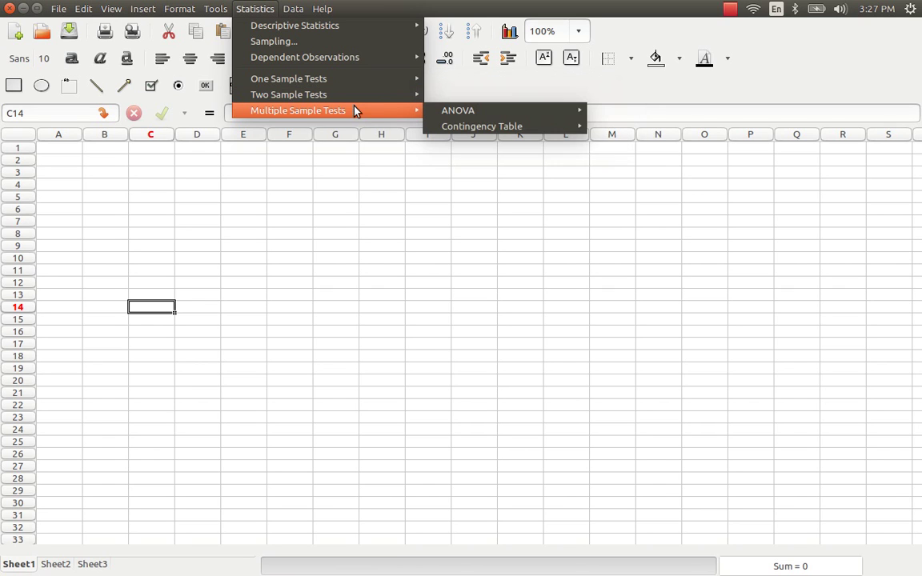
mouse_move(343, 97)
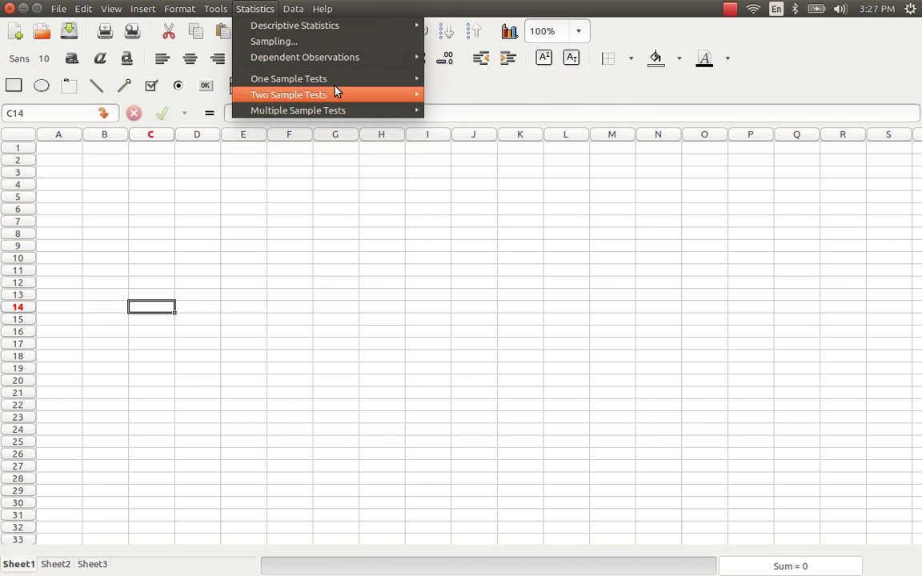
mouse_move(326, 60)
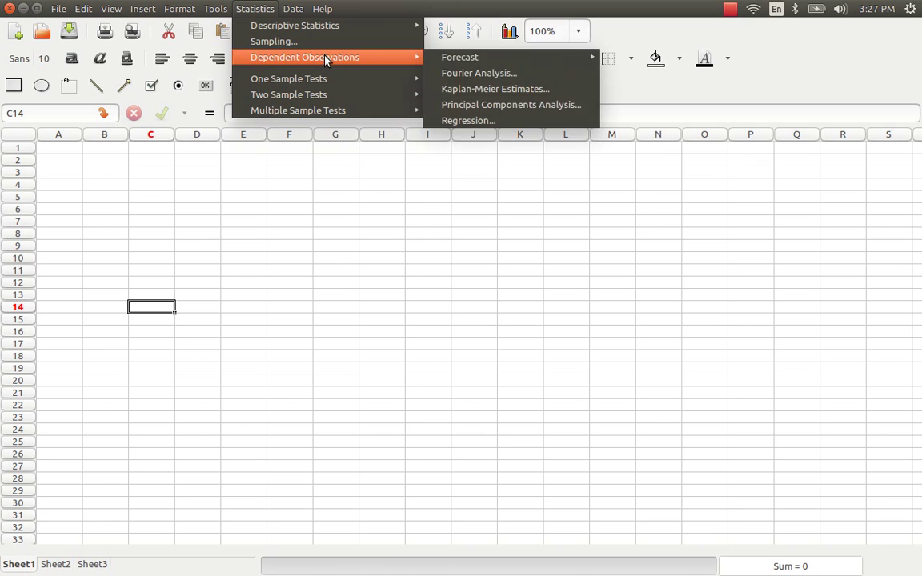
click(288, 199)
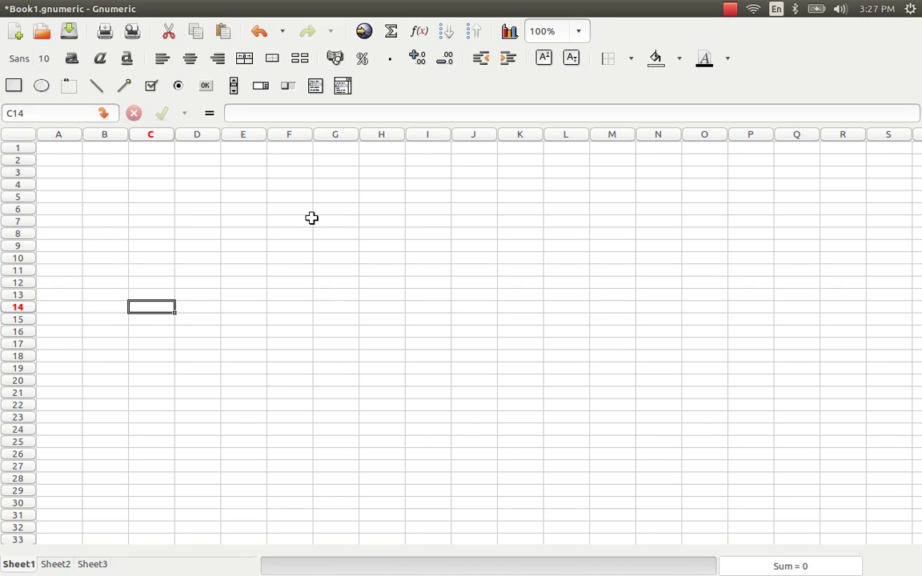
Start the formula =eigen( in cell C14 to view its argument hint, and switch to the EIGEN() sketch in gnome-paint.
text(=eigen)
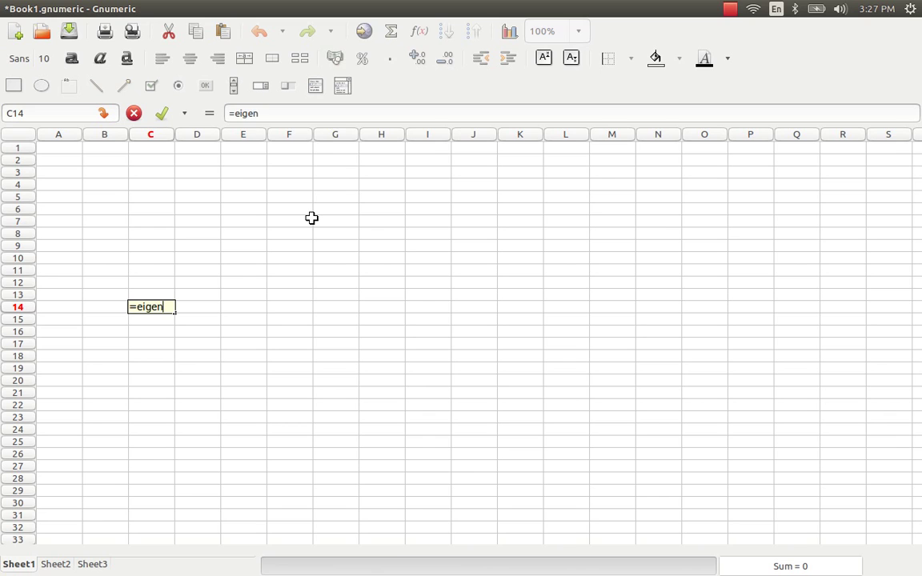
text(()
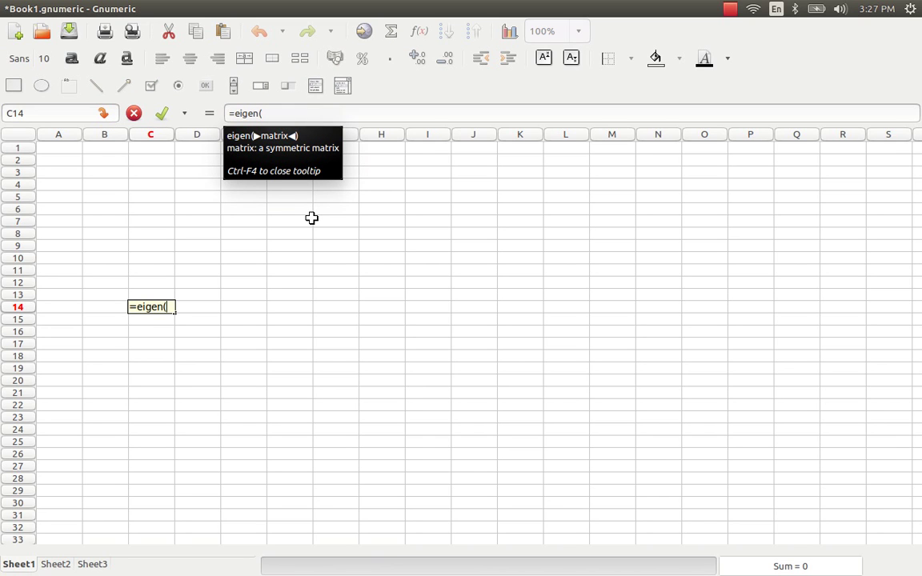
key(alt+Tab)
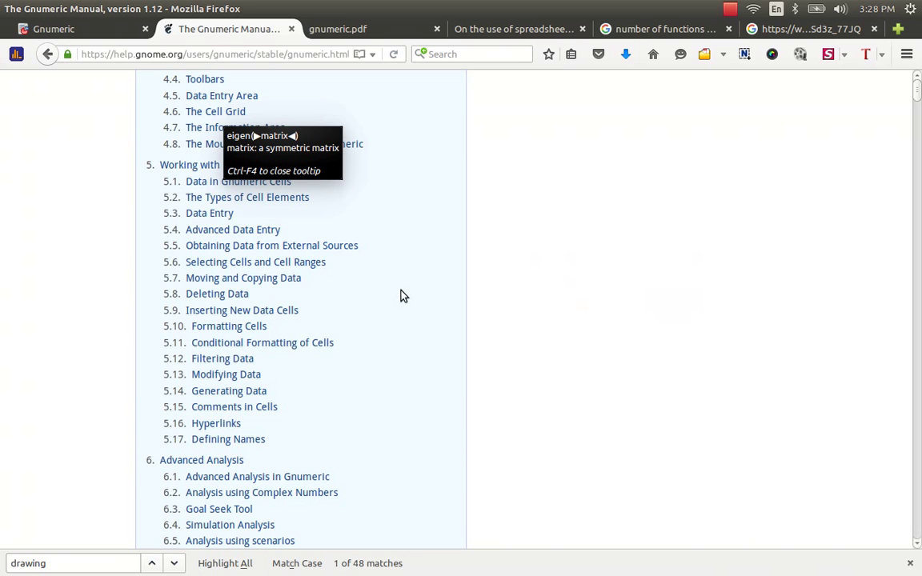
key(alt+Tab)
key(alt+Tab)
key(alt+Tab)
key(alt+Tab)
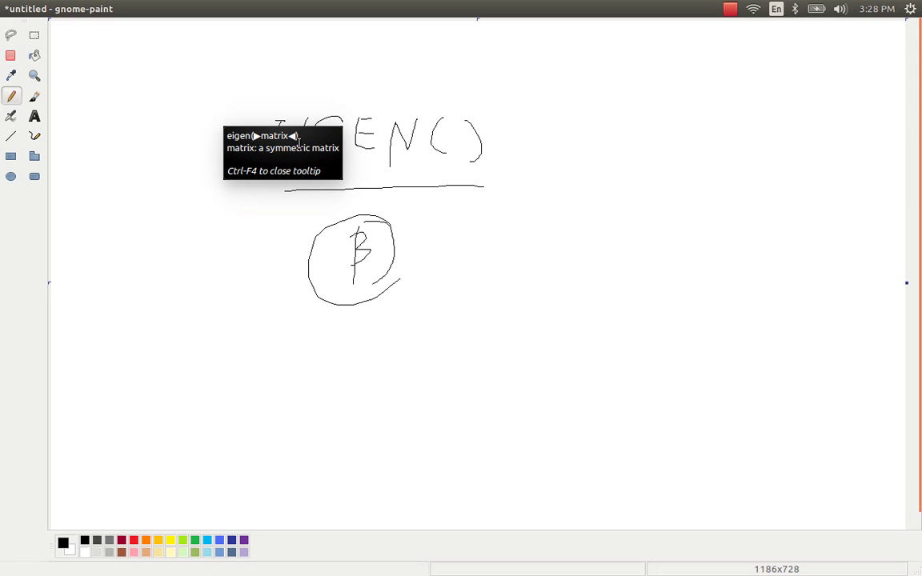
Switch to Gnumeric, cancel the unfinished eigen formula in cell C14, and return to the gnome-paint sketch.
key(alt+Tab)
key(alt+Tab)
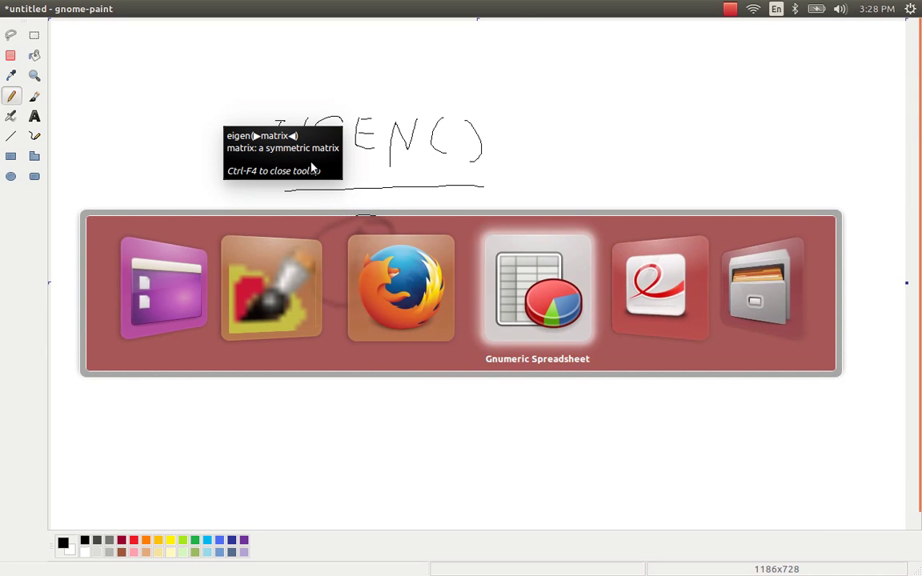
key(Escape)
key(alt+Tab)
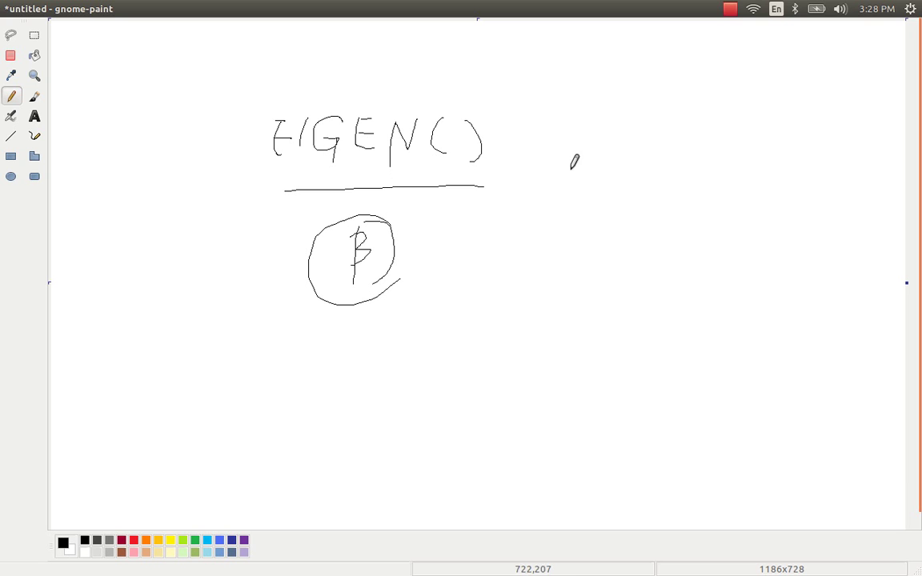
Handwrite MVA in black pencil beside the EIGEN() heading, and FA beneath it beside the circled B.
mouse_move(586, 126)
mouse_down()
mouse_move(617, 116)
mouse_move(616, 181)
mouse_up()
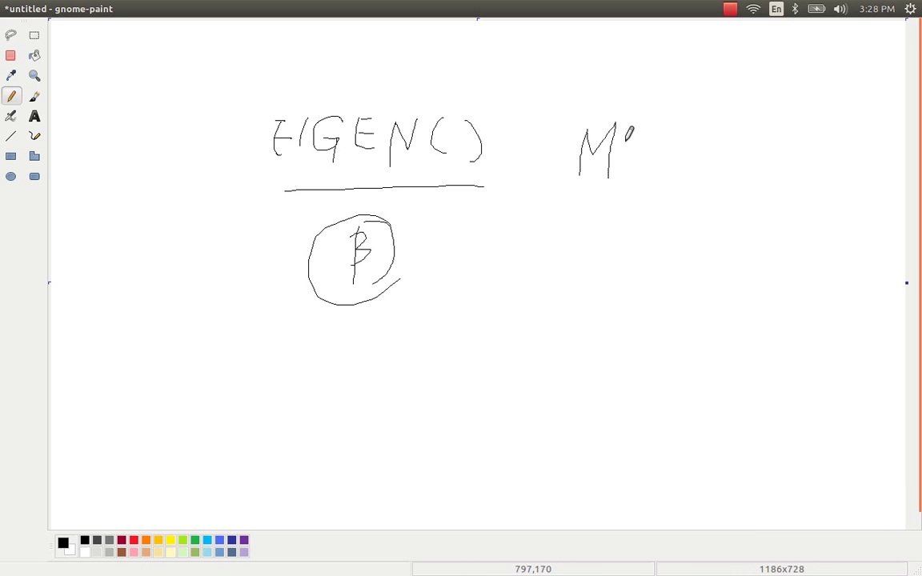
mouse_move(628, 128)
mouse_down()
mouse_move(639, 175)
mouse_move(647, 132)
mouse_up()
mouse_move(659, 175)
mouse_down()
mouse_move(673, 116)
mouse_move(682, 166)
mouse_move(691, 154)
mouse_up()
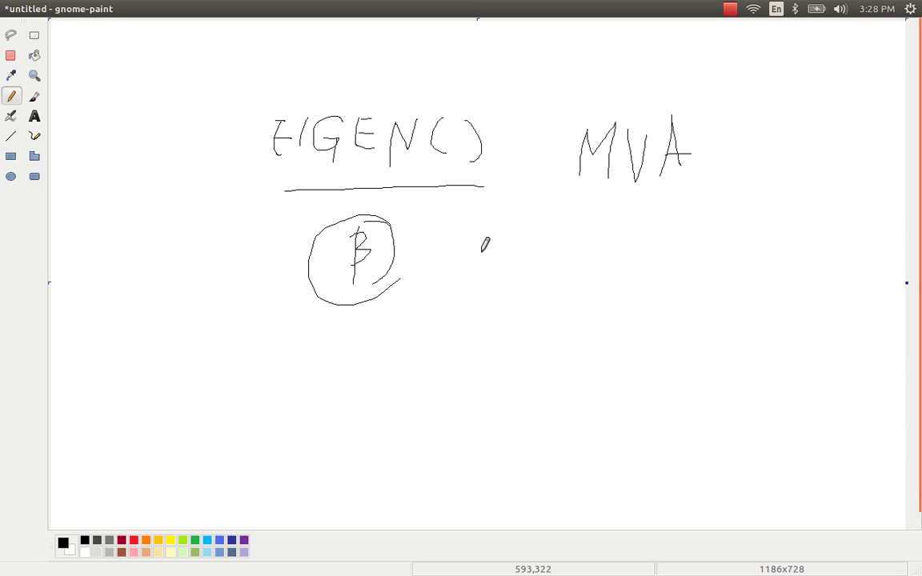
drag(583, 232, 584, 284)
mouse_move(584, 232)
mouse_down()
mouse_move(603, 231)
mouse_move(597, 253)
mouse_move(623, 228)
mouse_move(646, 273)
mouse_up()
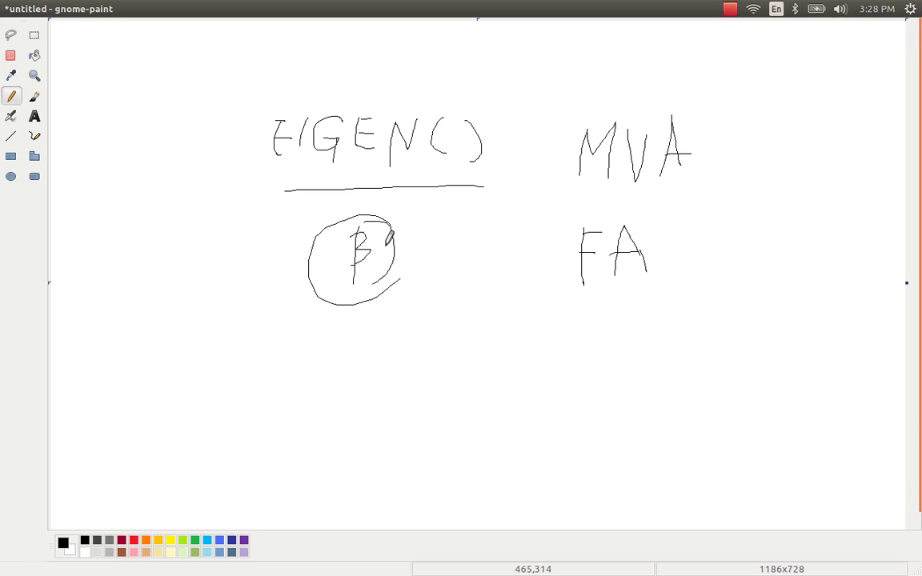
drag(391, 285, 400, 279)
click(730, 10)
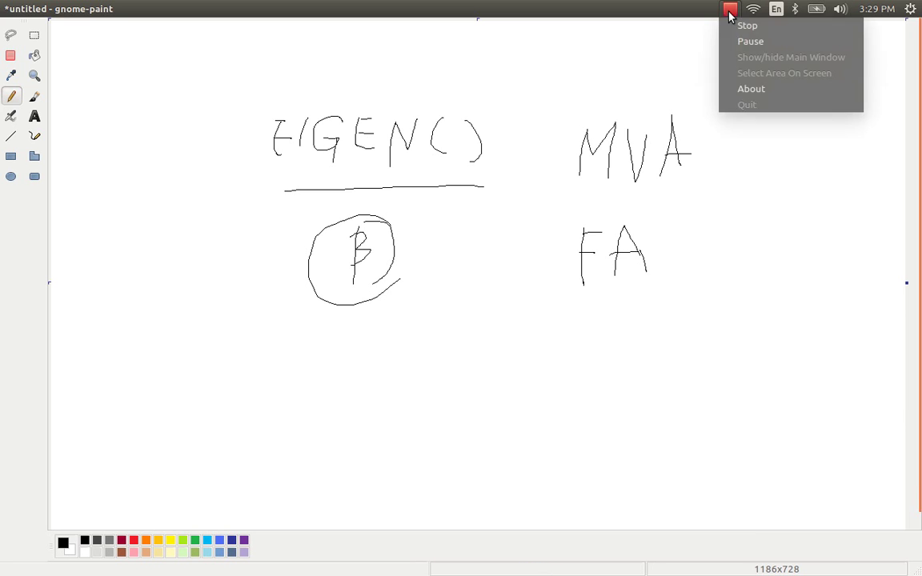
click(747, 40)
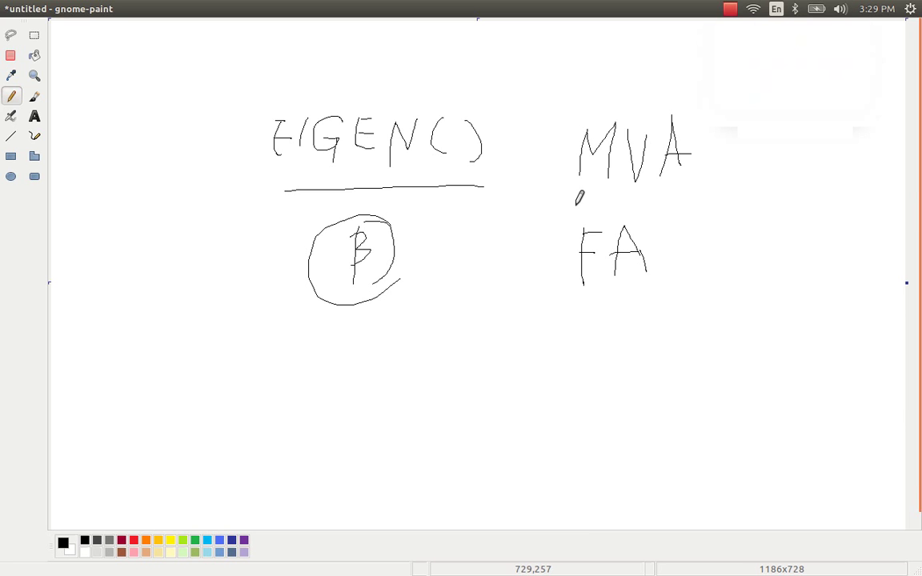